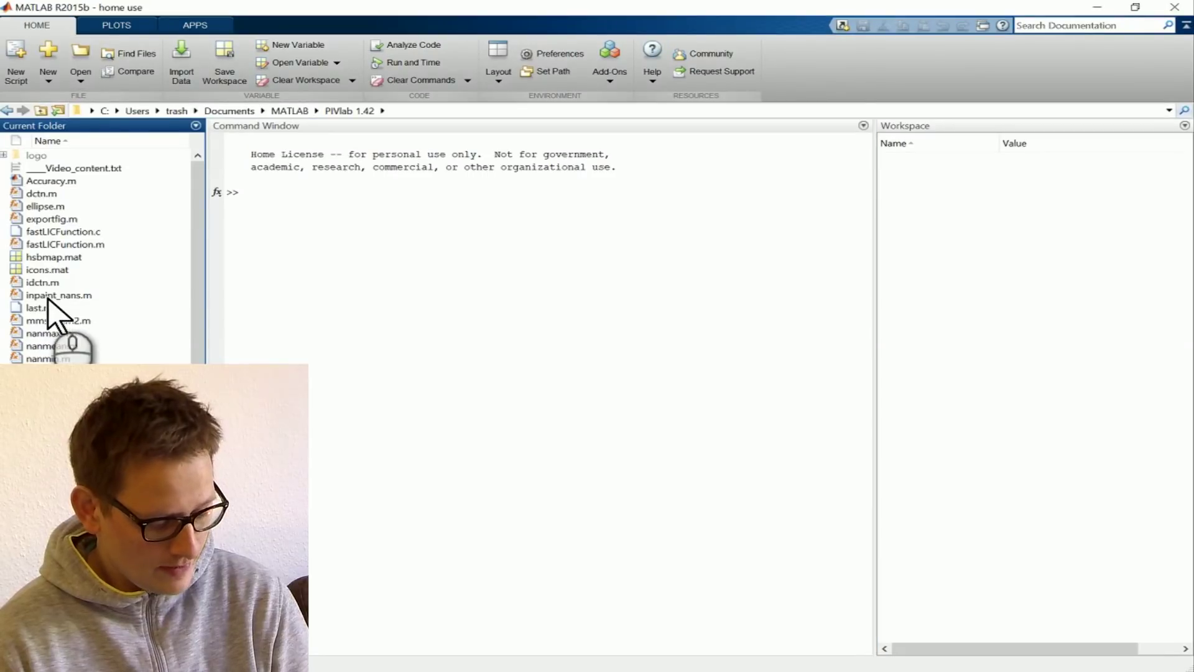
Step: Run PIVlab_GUI.m from the PIVlab 1.42 folder to start PIVlab, then load images
left_click(50, 297)
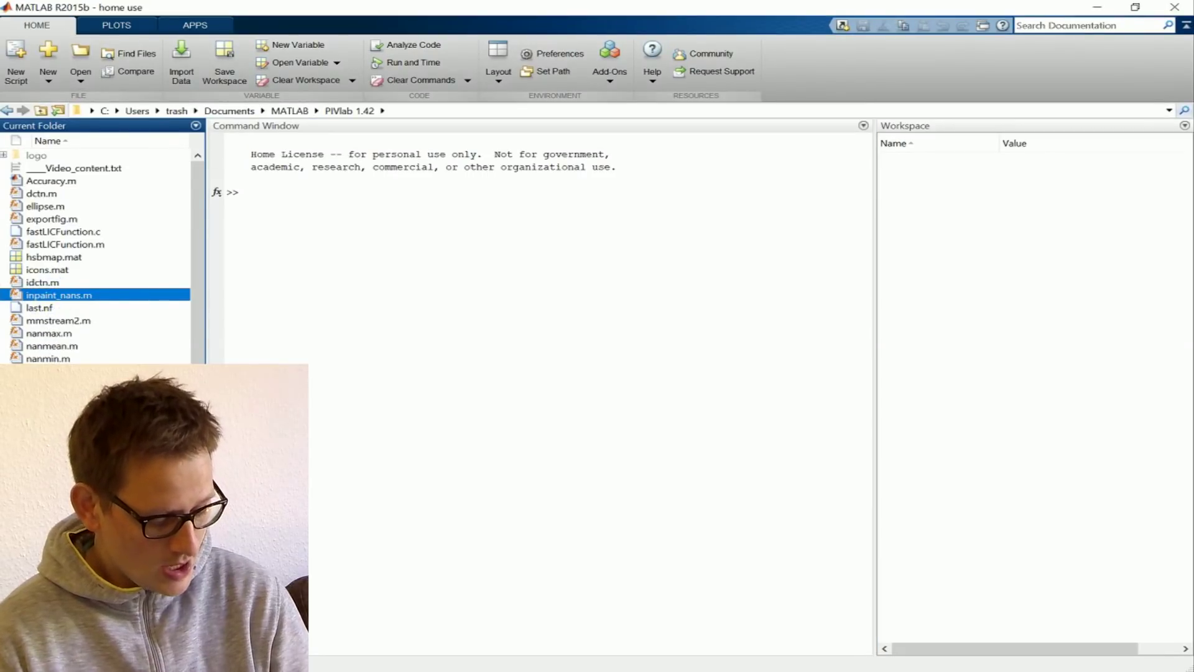
left_click(72, 524)
left_click(78, 536)
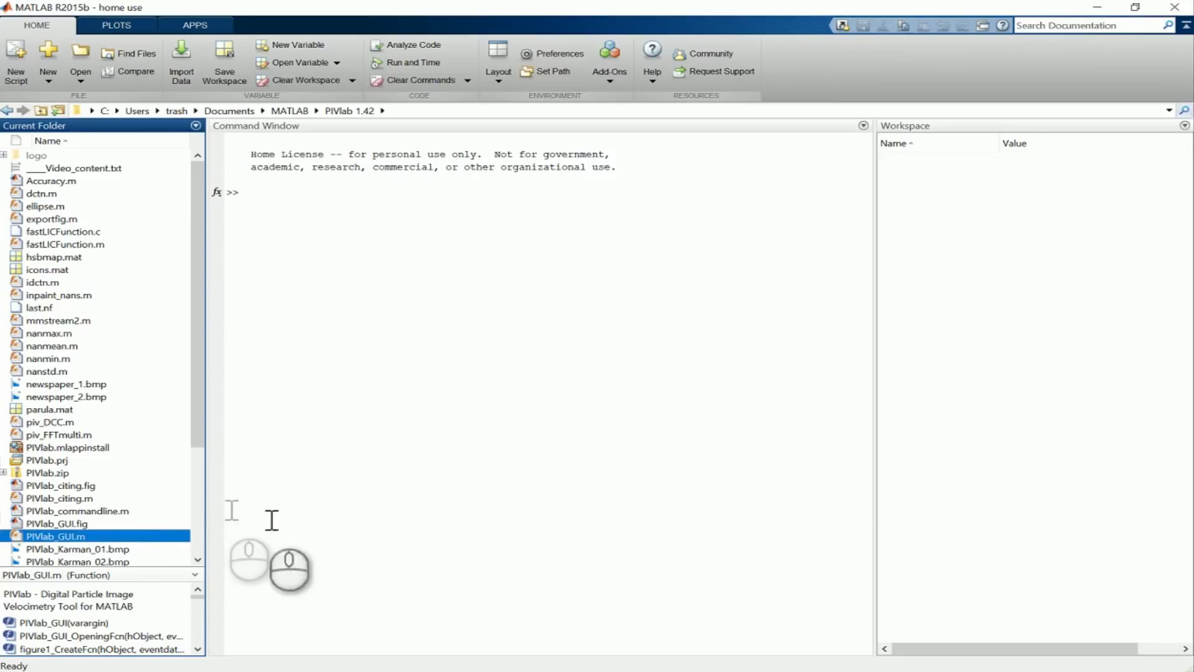
right_click(87, 540)
left_click(139, 506)
left_click(1096, 70)
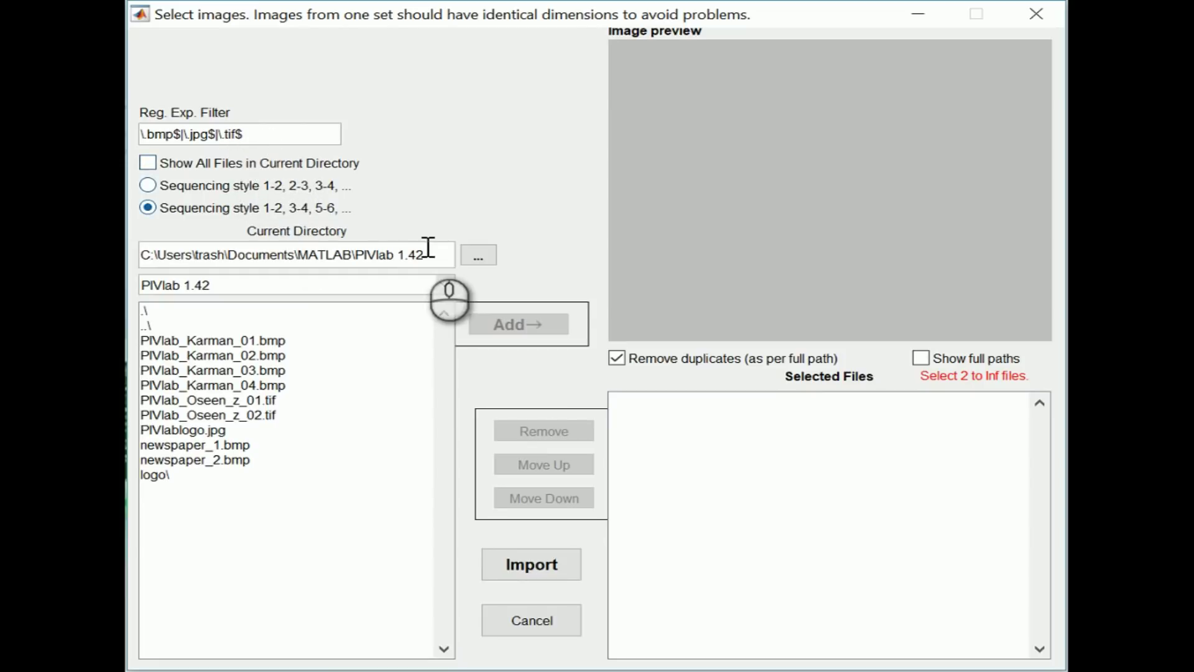
Step: Import PIVlab_Karman_01–04.bmp with 1-2, 2-3 sequencing as three image pairs
left_click(149, 186)
left_click(149, 208)
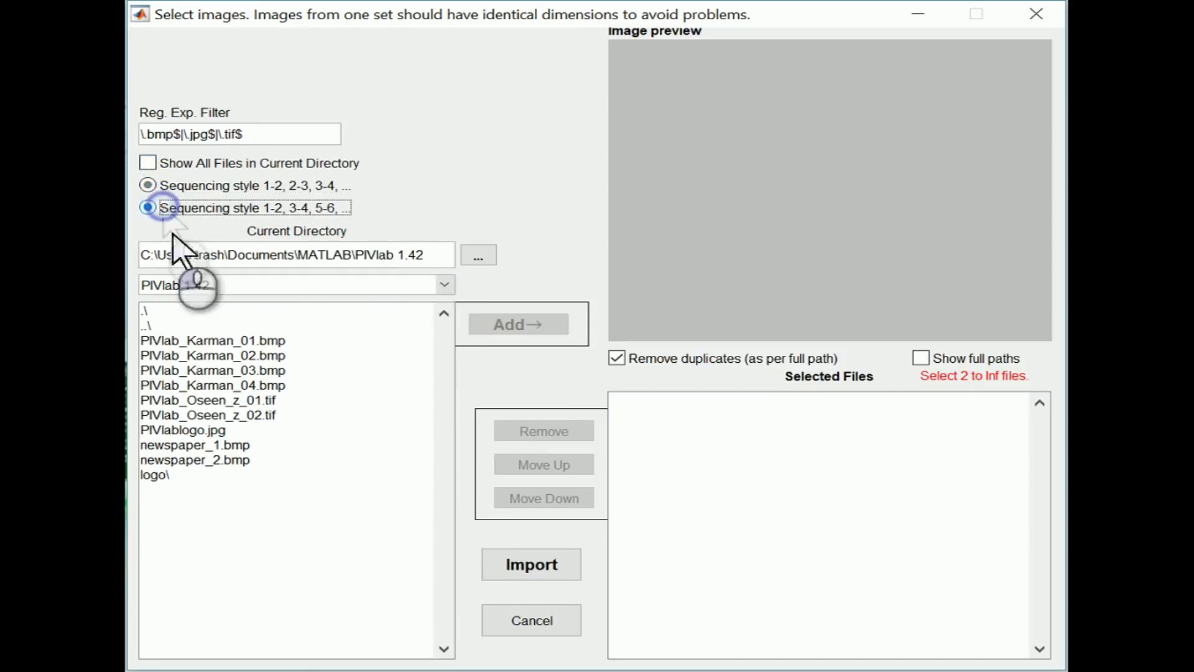
left_click(175, 341)
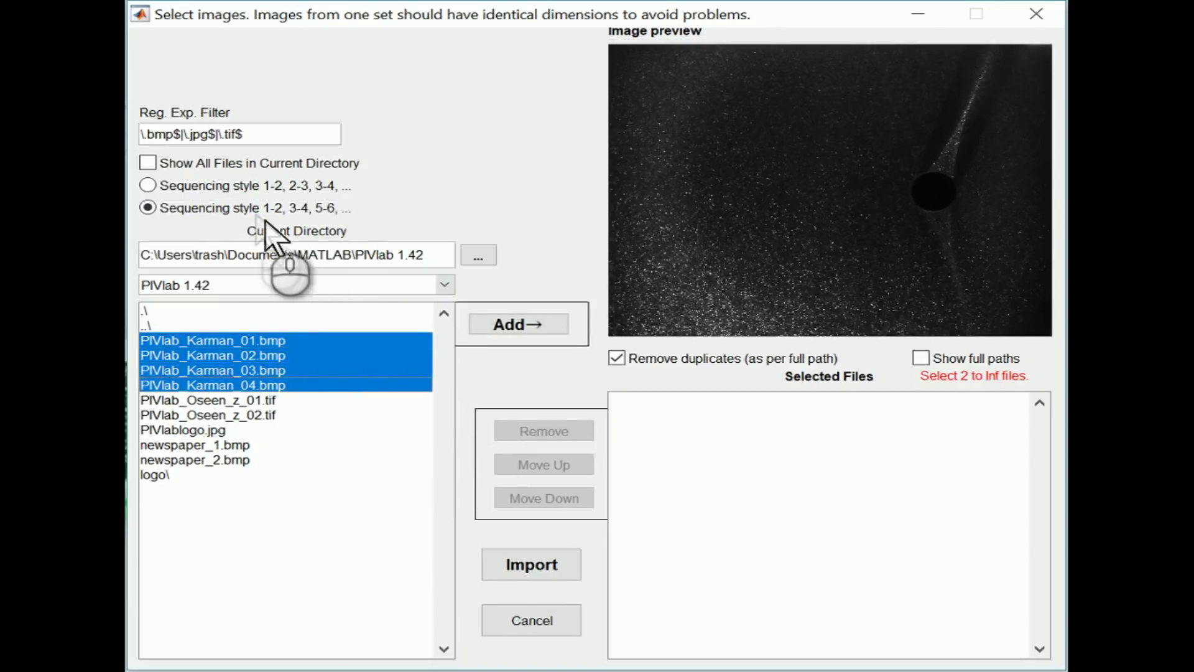
left_click(247, 185)
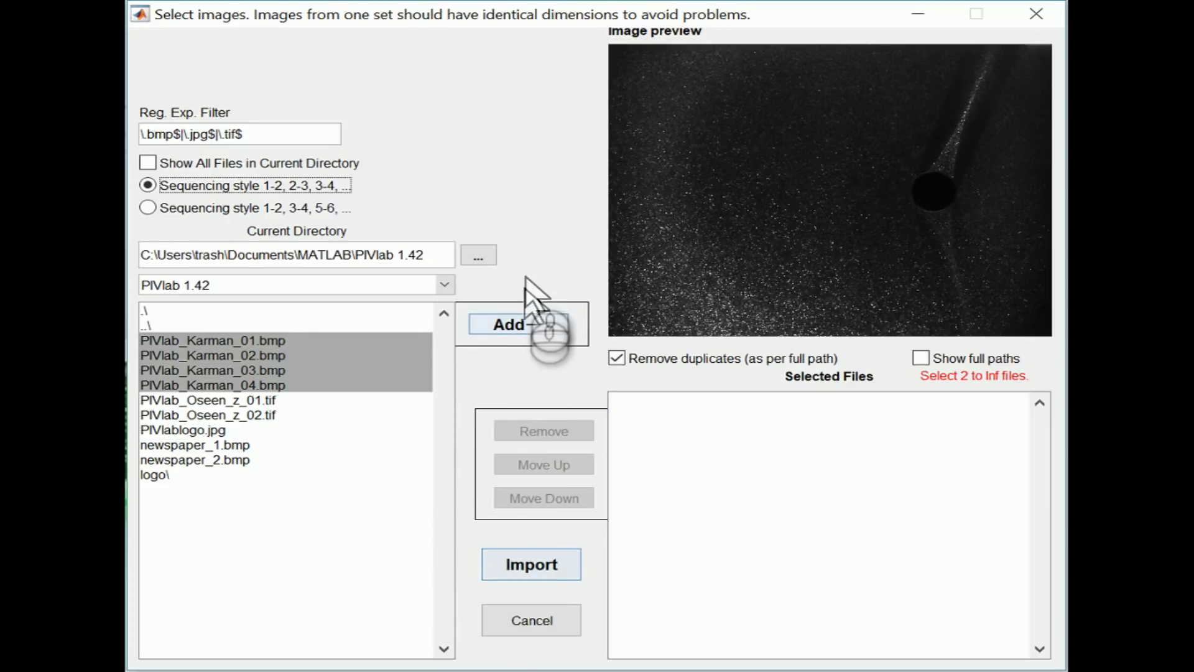
left_click(533, 322)
left_click(547, 565)
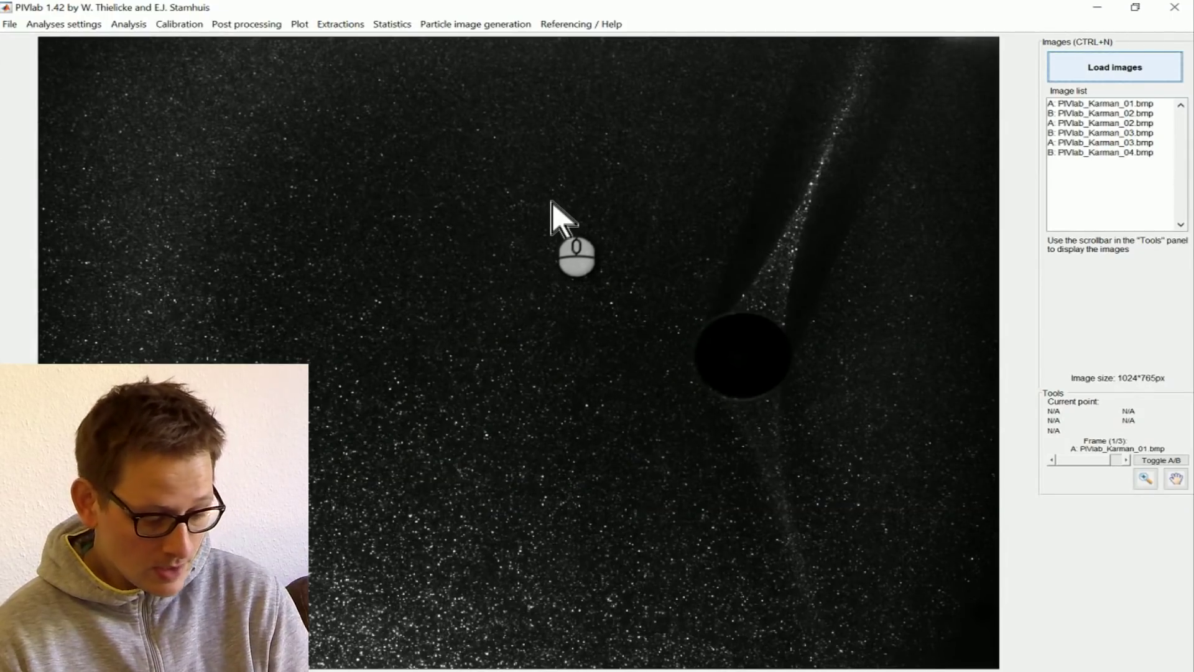
Step: Draw a rectangular region of interest covering most of the image in Exclusions (ROI, Mask)
left_click(72, 22)
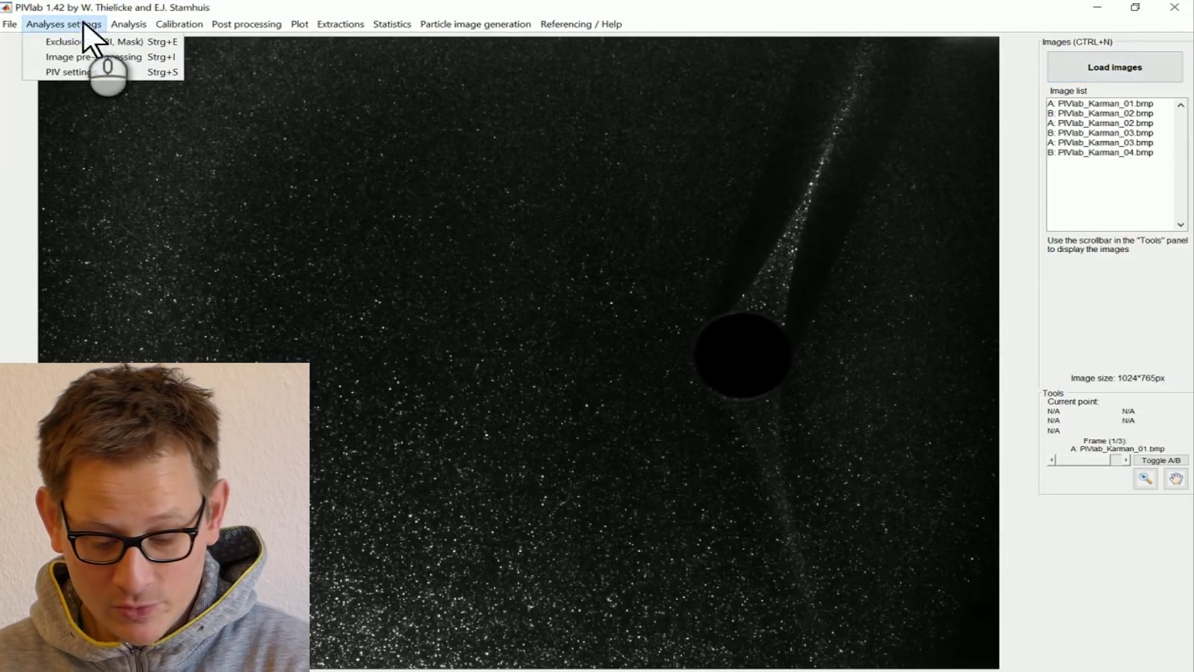
left_click(88, 42)
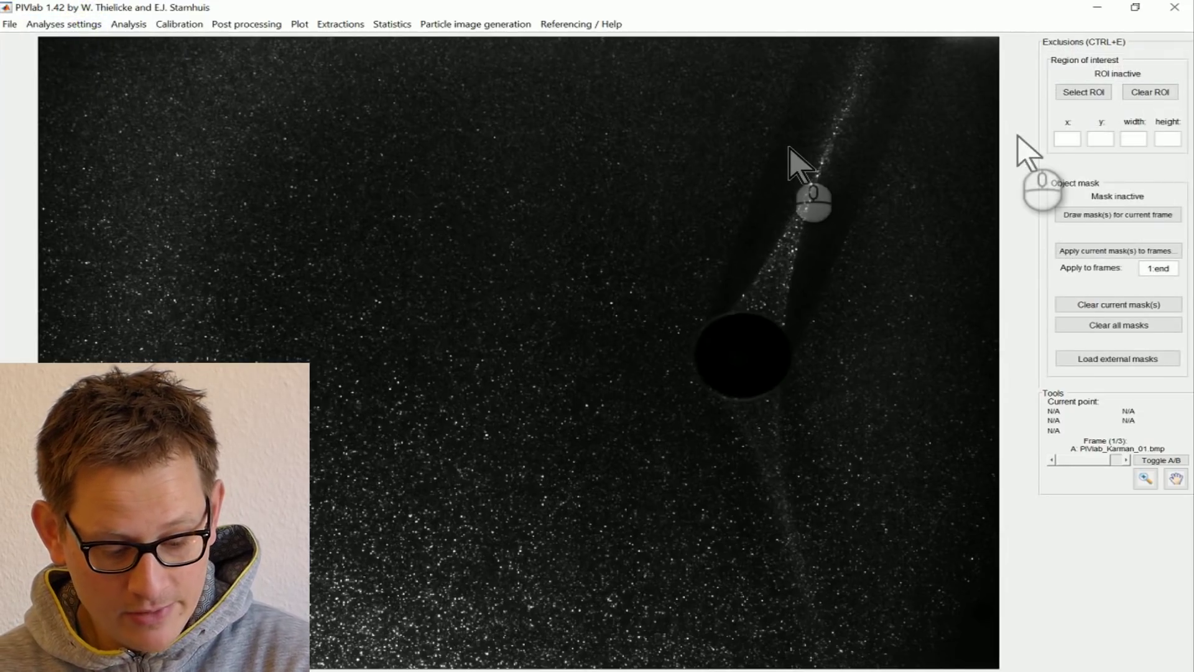
left_click(1082, 92)
left_click_drag(78, 68, 958, 618)
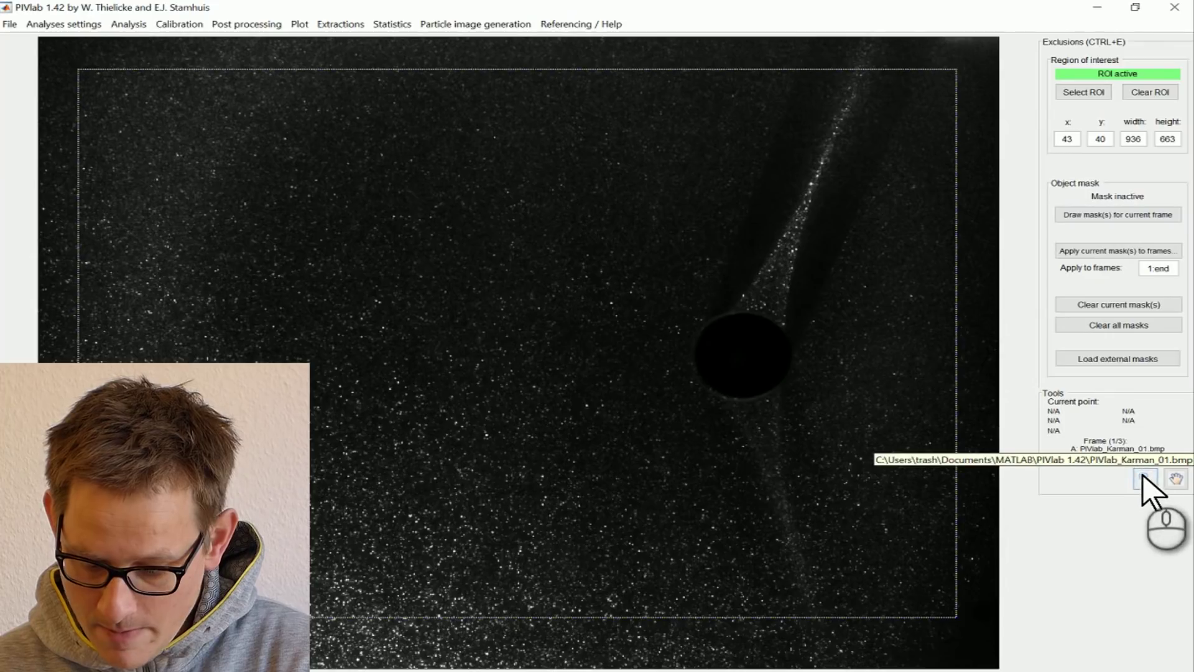
Step: Zoom in on the dark cylinder and begin drawing a mask for the current frame
left_click(1146, 479)
left_click_drag(647, 258, 868, 459)
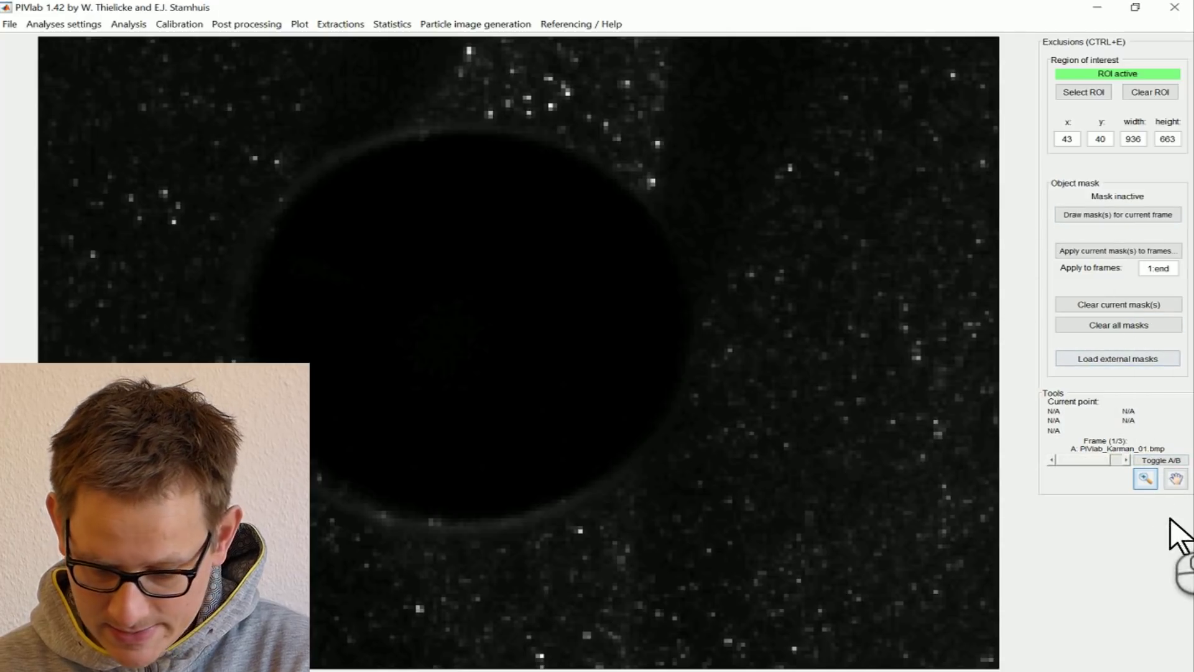
left_click(1067, 215)
Step: Trace a closed polygon mask around the dark cylinder and make it active
left_click(522, 136)
left_click(593, 166)
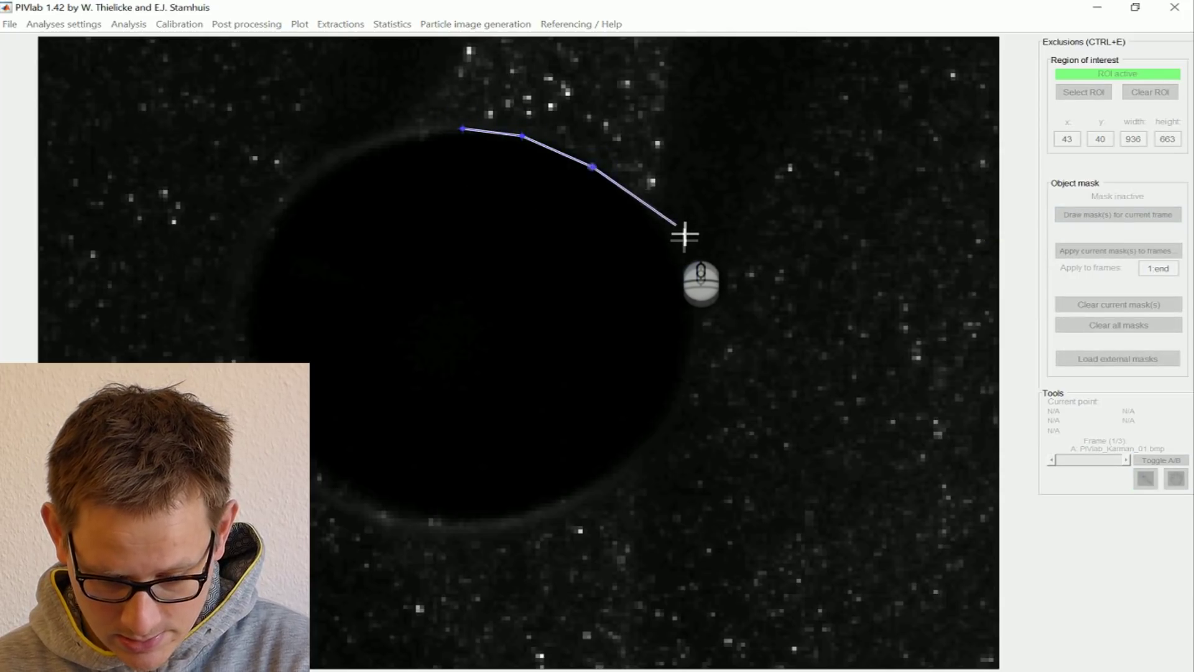
left_click(676, 233)
left_click(698, 309)
left_click(688, 405)
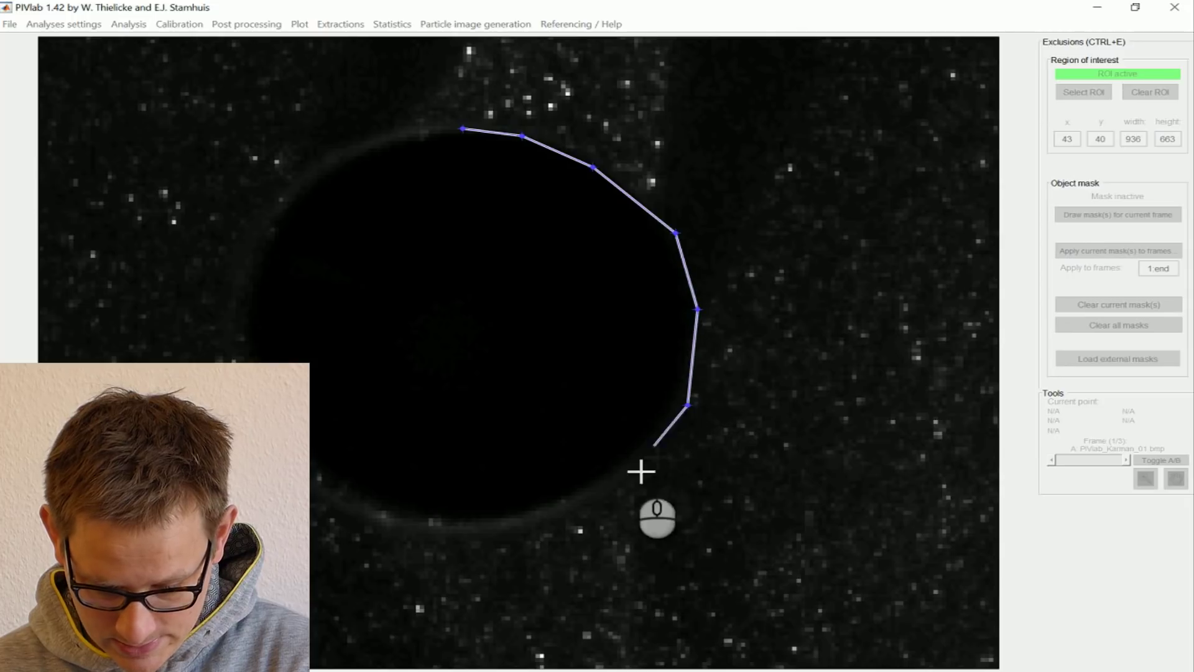
left_click(518, 524)
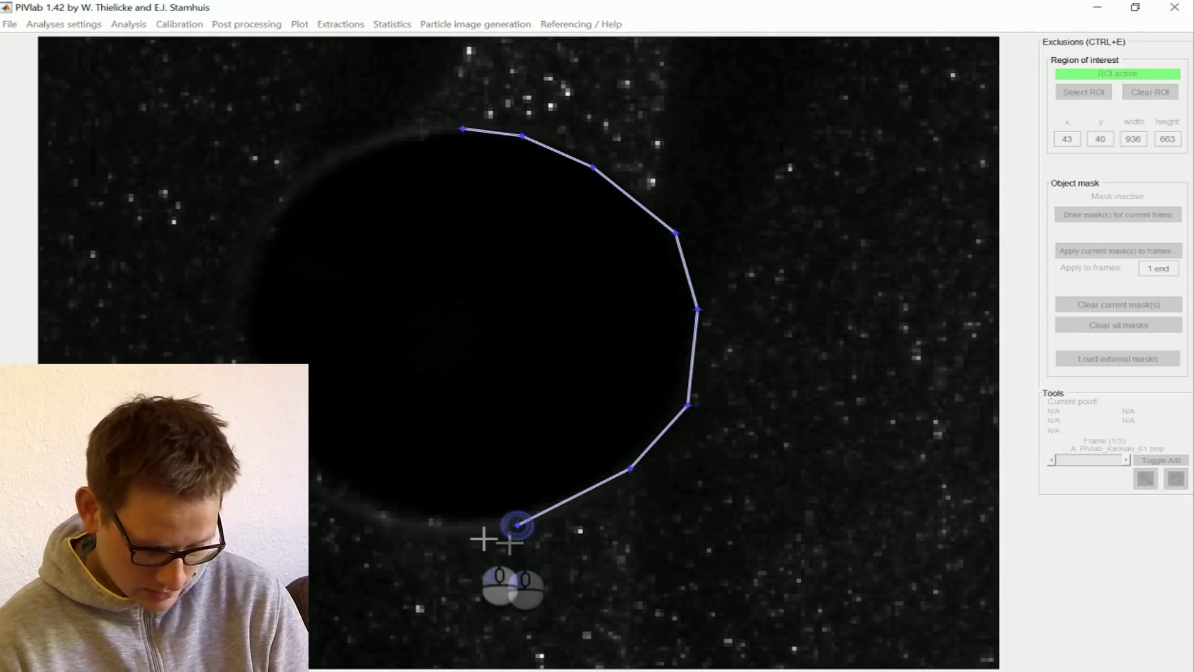
left_click(377, 517)
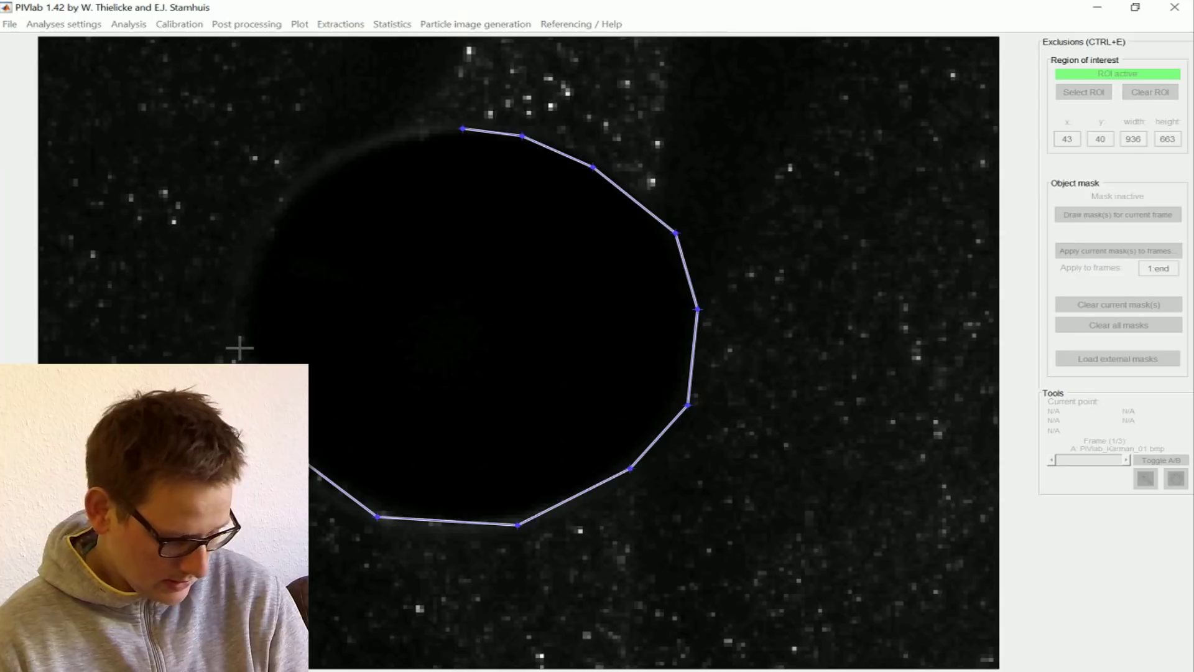
left_click(255, 237)
left_click(349, 156)
left_click(463, 129)
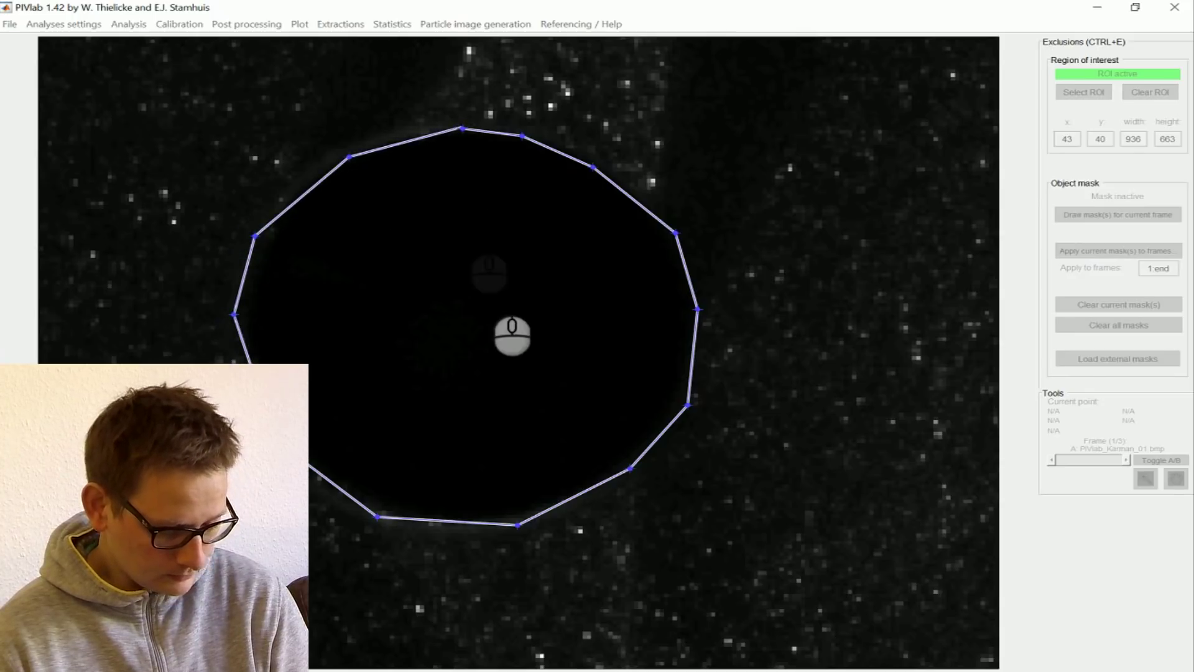
double_click(481, 294)
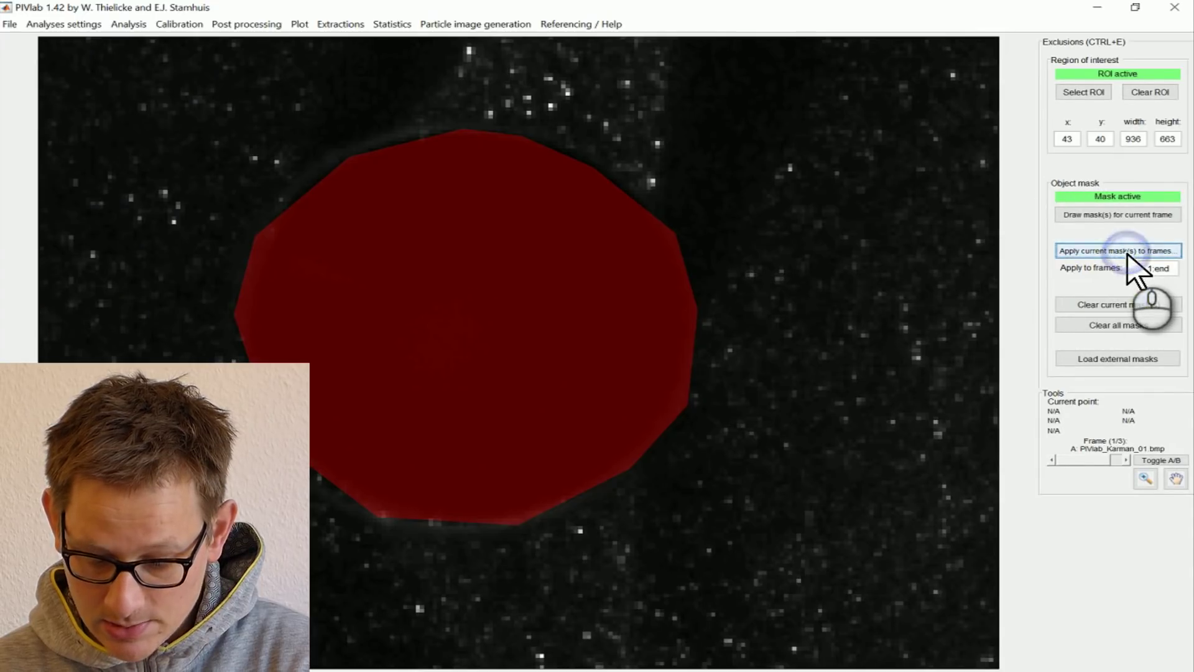
Step: Zoom the image view back out to the full frame
left_click(1146, 478)
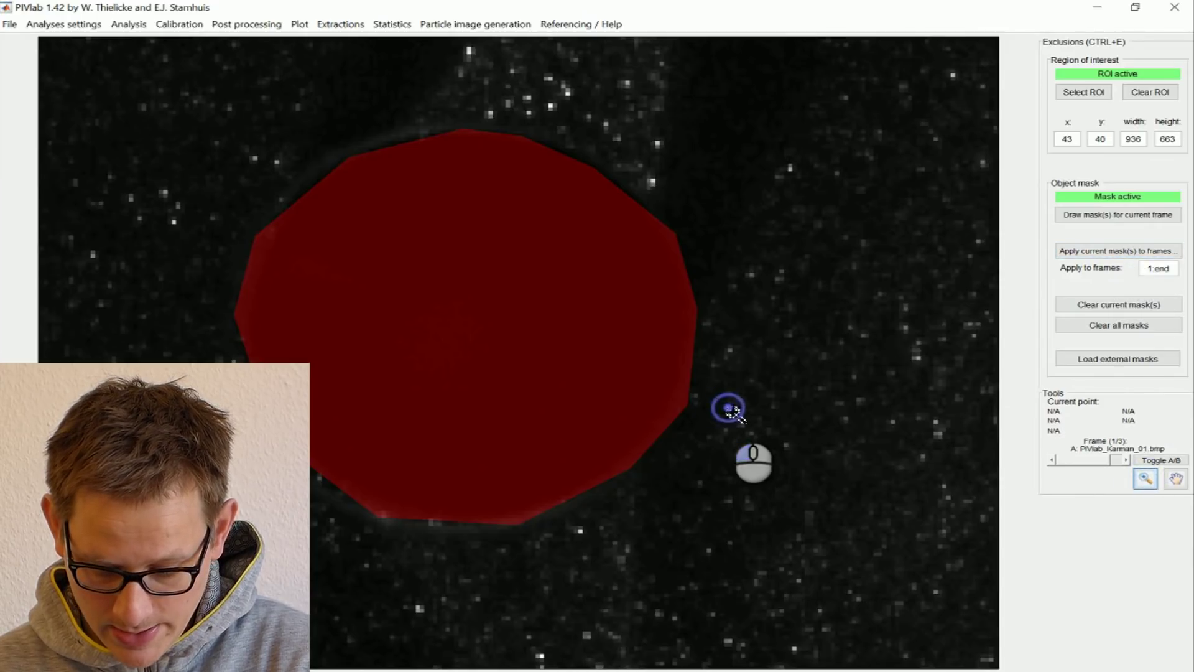
double_click(729, 408)
left_click(1145, 482)
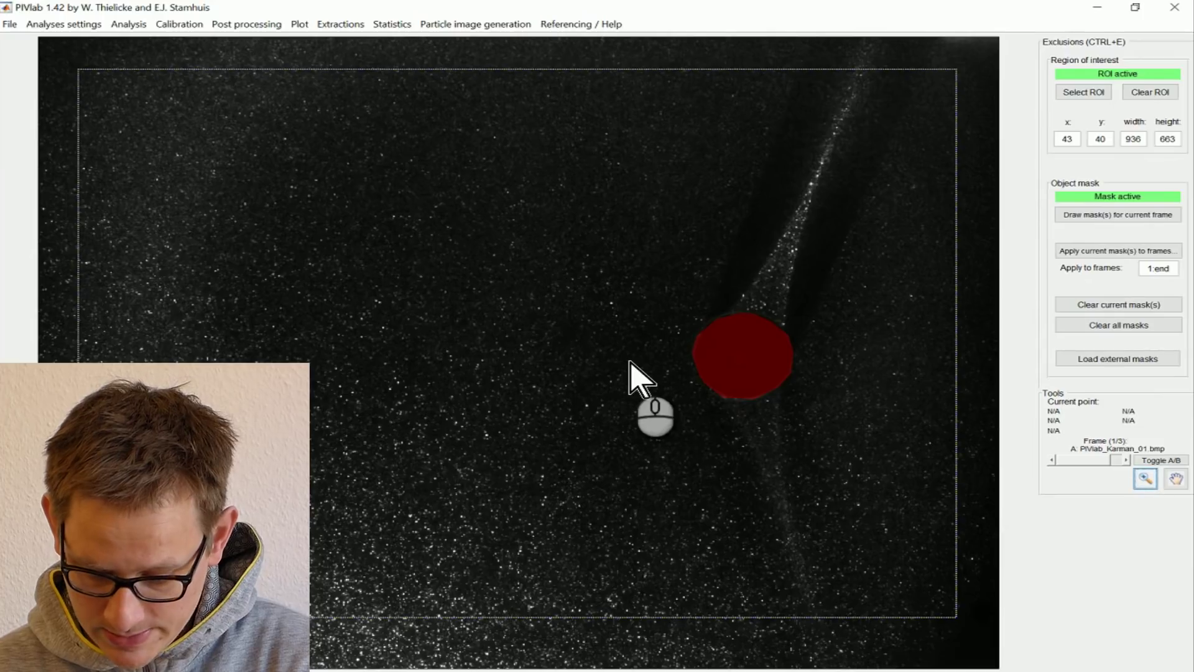
Step: Preview the current frame with CLAHE at window size 20 in Image pre-processing
left_click(44, 23)
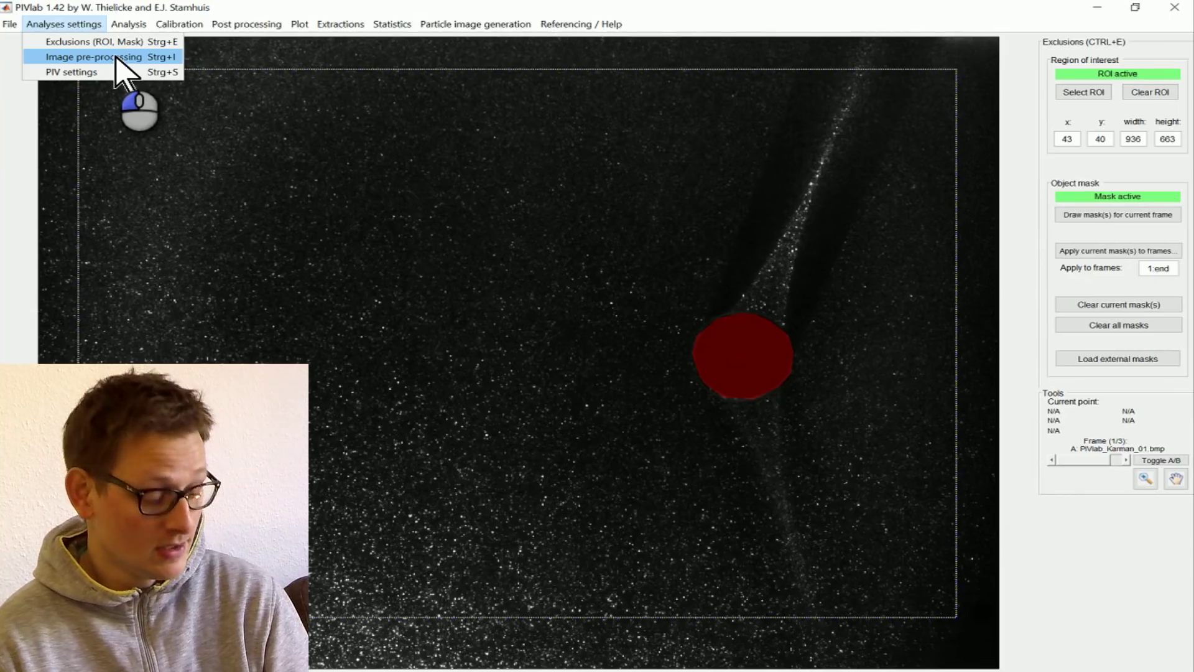
left_click(117, 58)
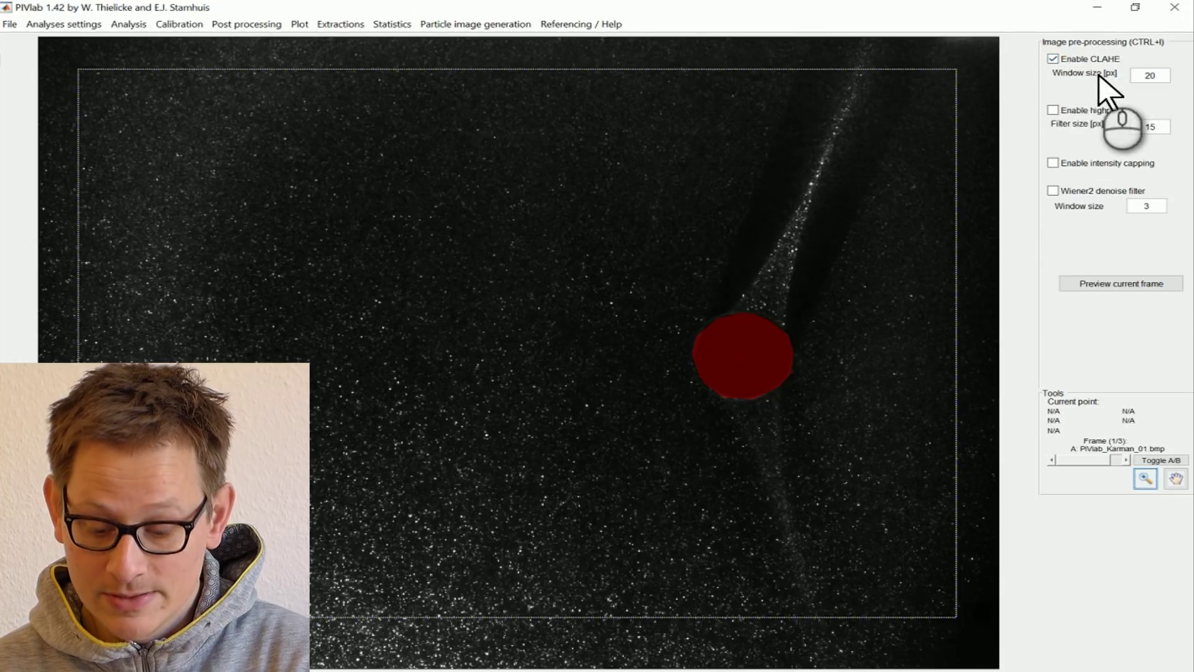
left_click(1090, 293)
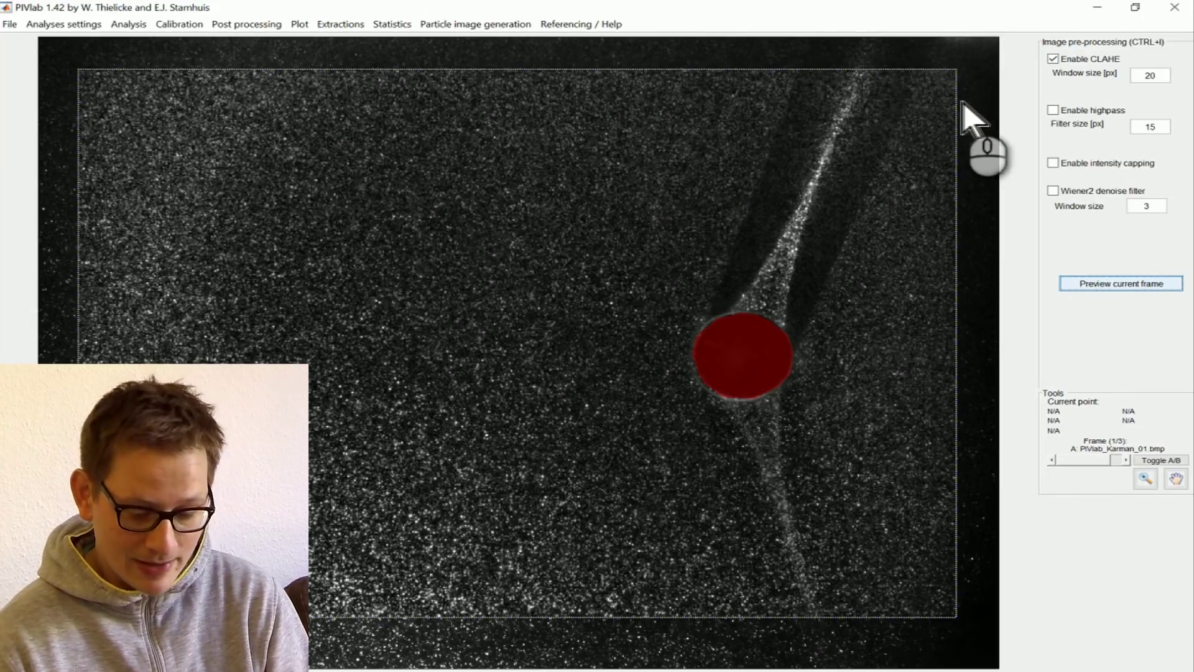
Step: Preview the highpass filter and intensity capping, leaving both disabled
left_click(1053, 110)
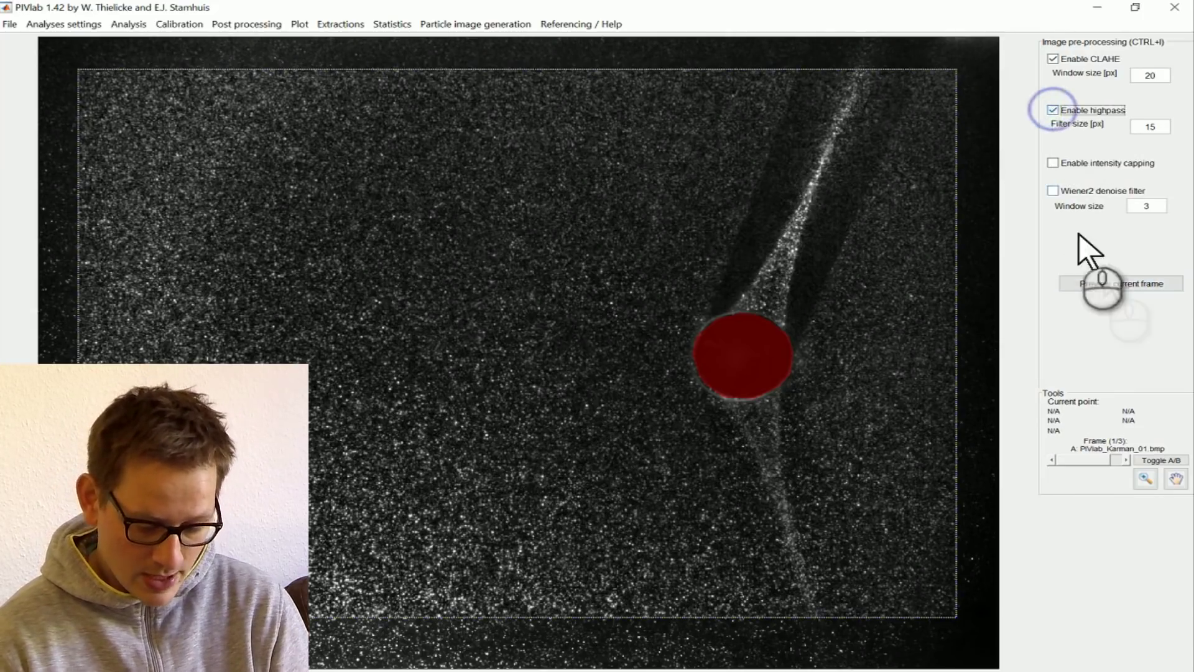
left_click(1110, 282)
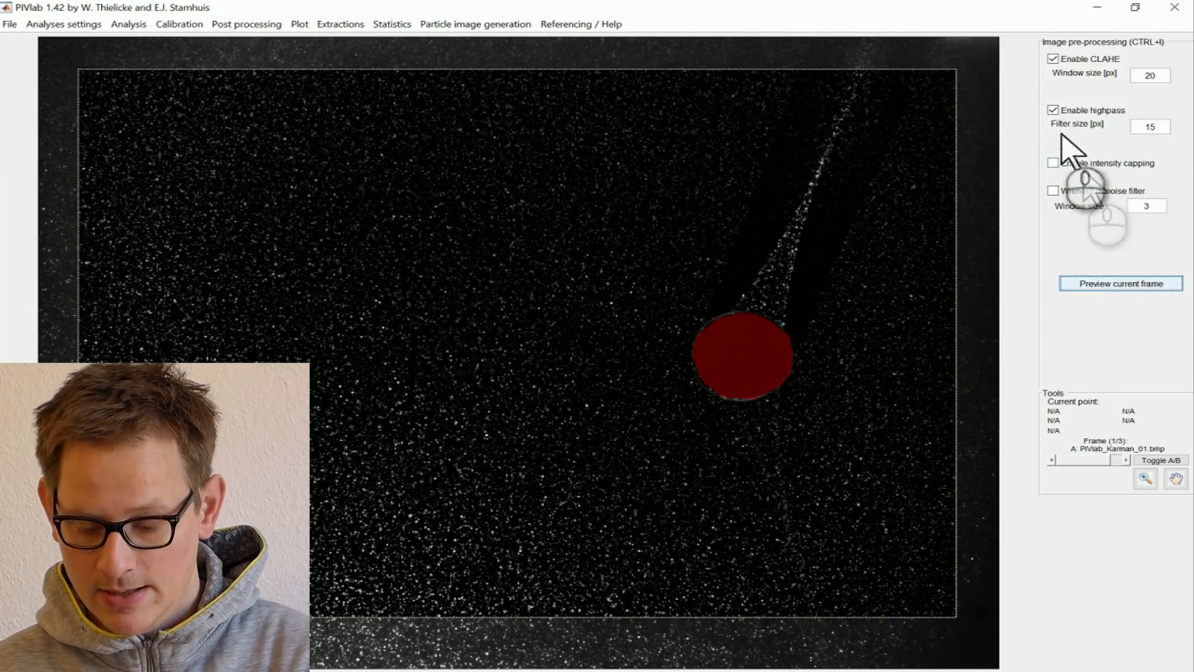
left_click(1052, 110)
left_click(1053, 163)
left_click(1095, 283)
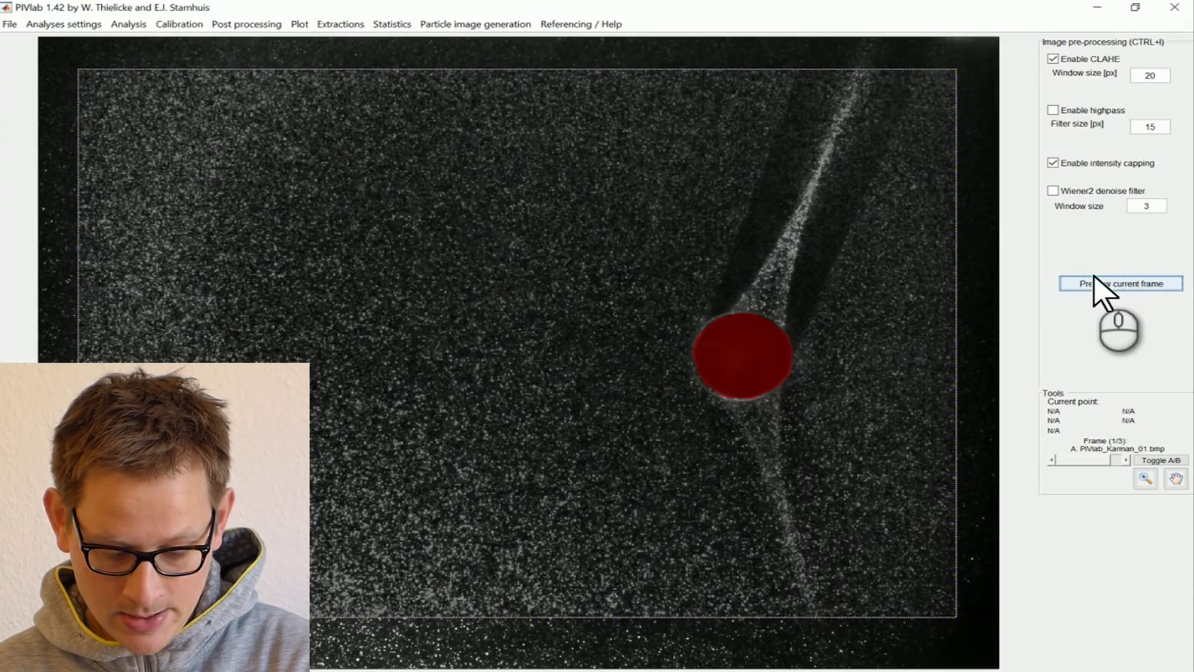
left_click(1052, 163)
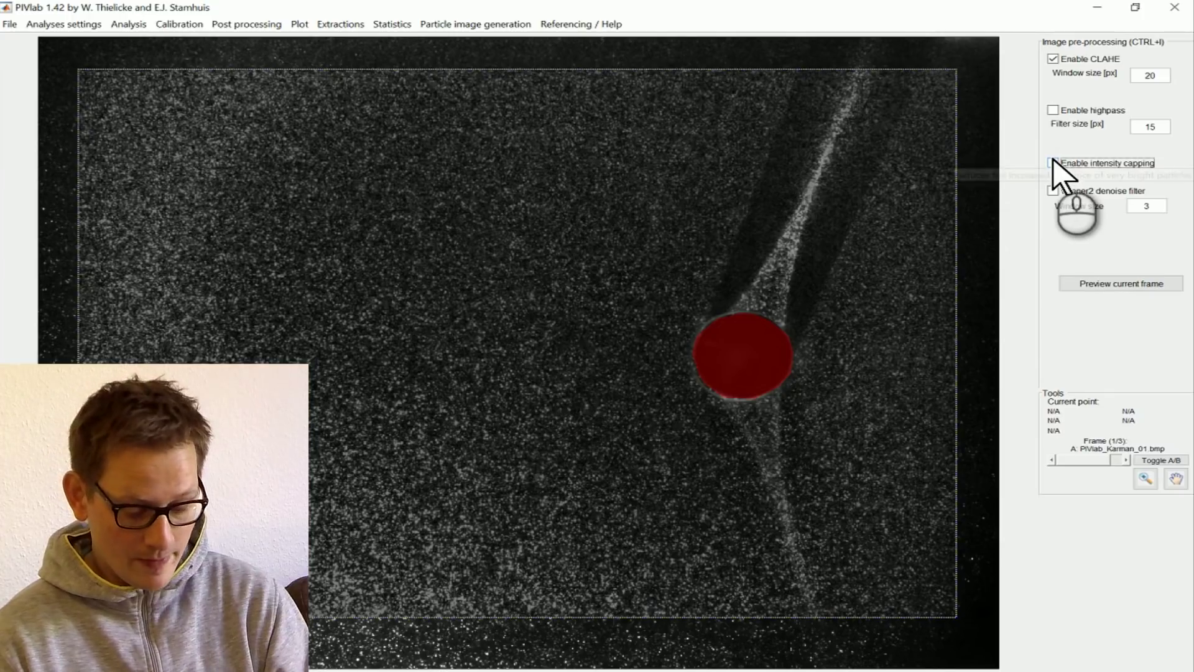
Step: Try the Wiener2 denoise filter, then disable it and preview the CLAHE-only frame
left_click(1053, 191)
left_click(1116, 285)
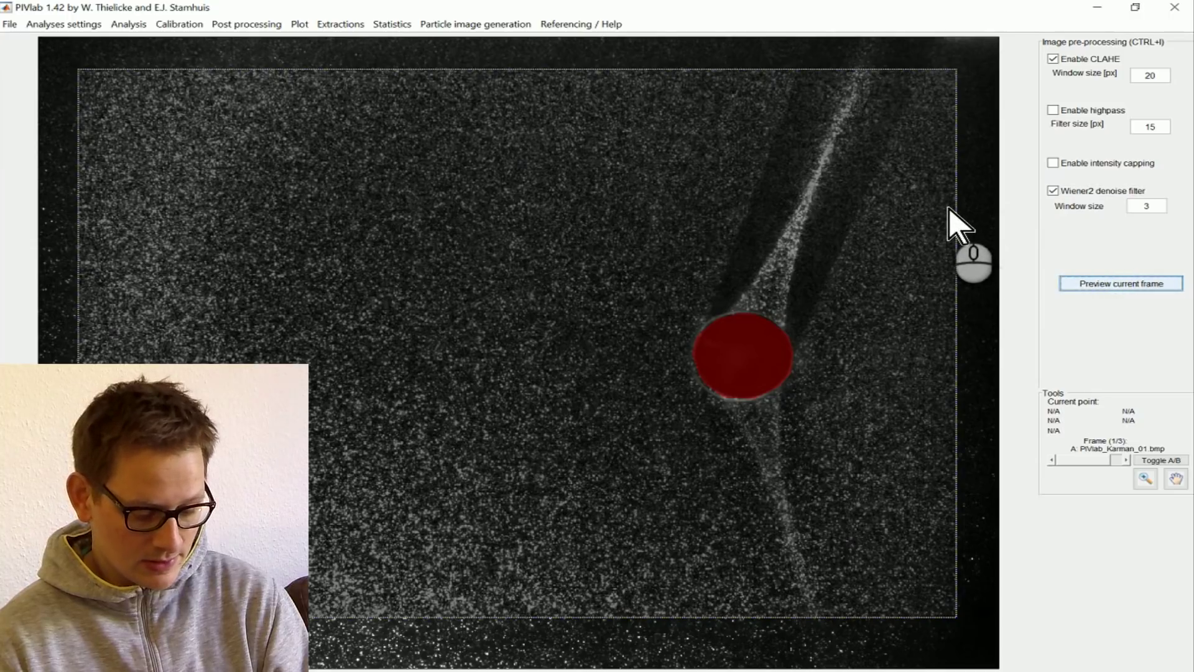
left_click(1053, 191)
left_click(1115, 283)
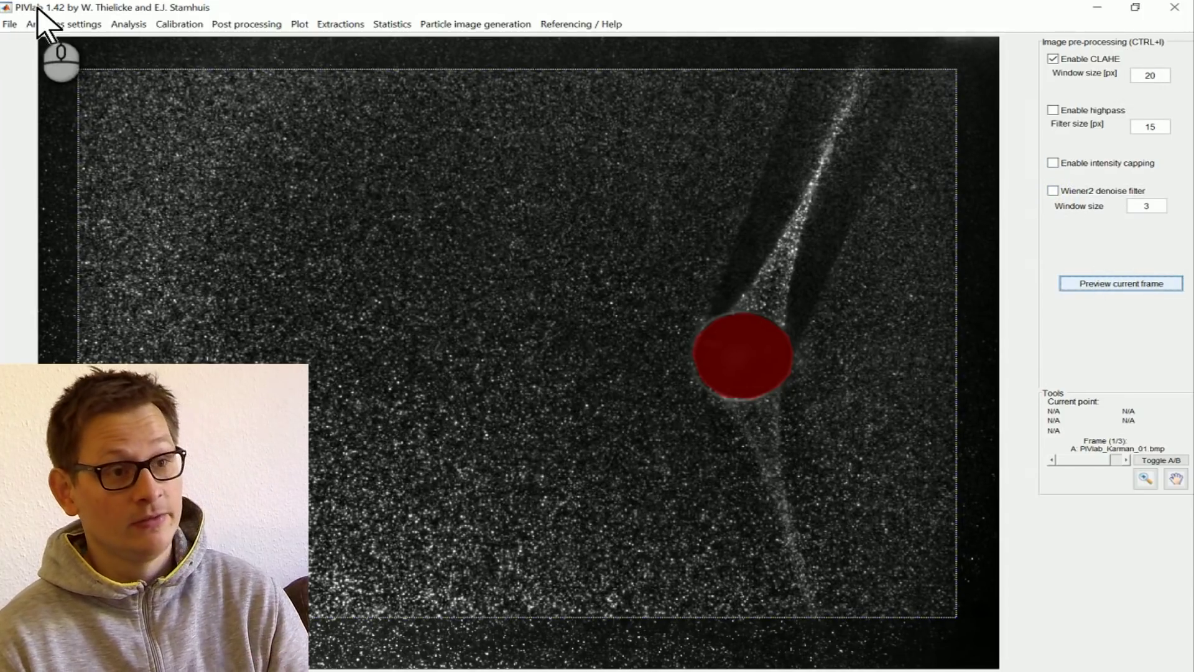
left_click(87, 25)
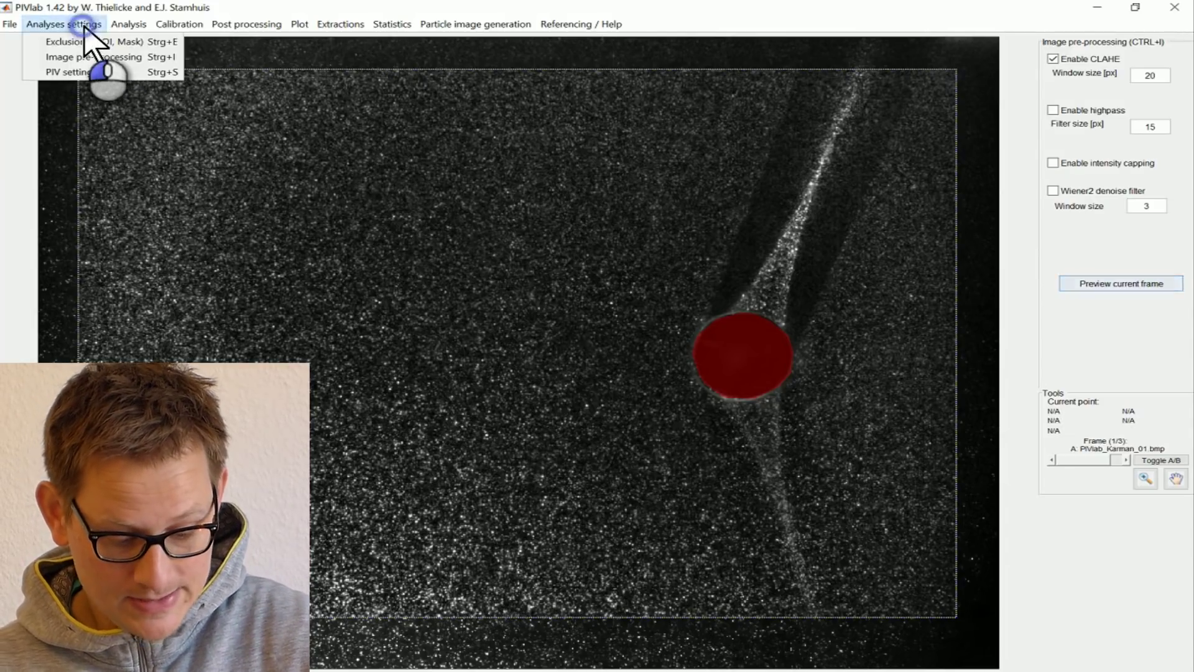
Step: Configure passes: 128 px area with 64 px step, then 64, 32 and 16 px windows
left_click(109, 73)
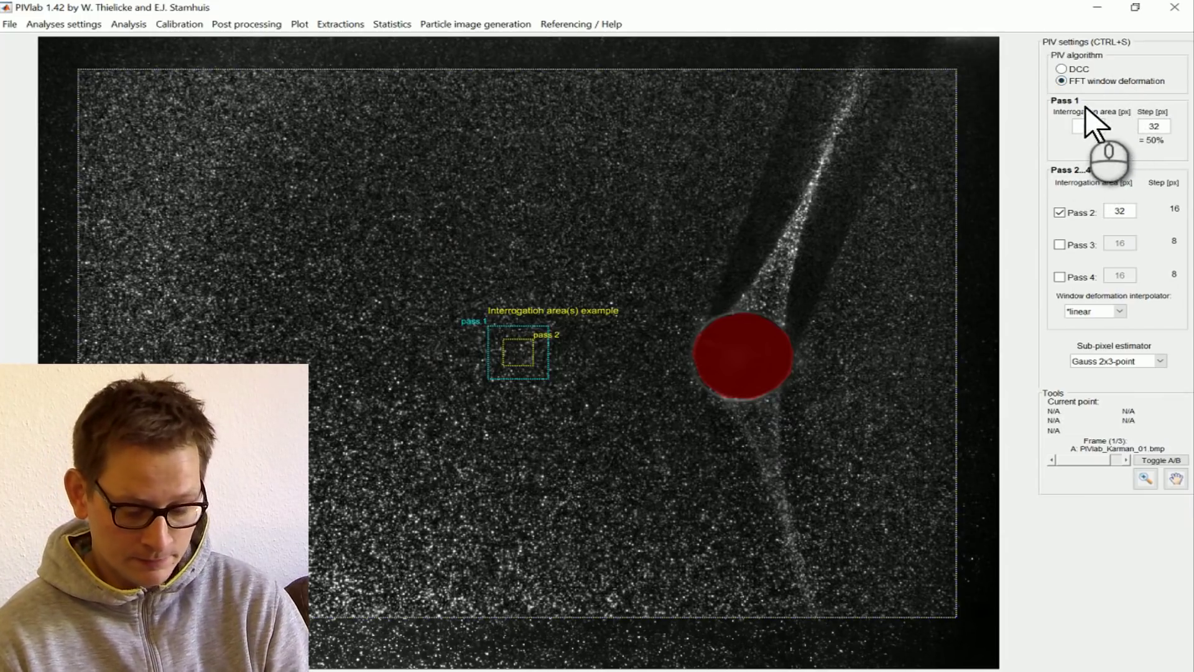
left_click(1061, 244)
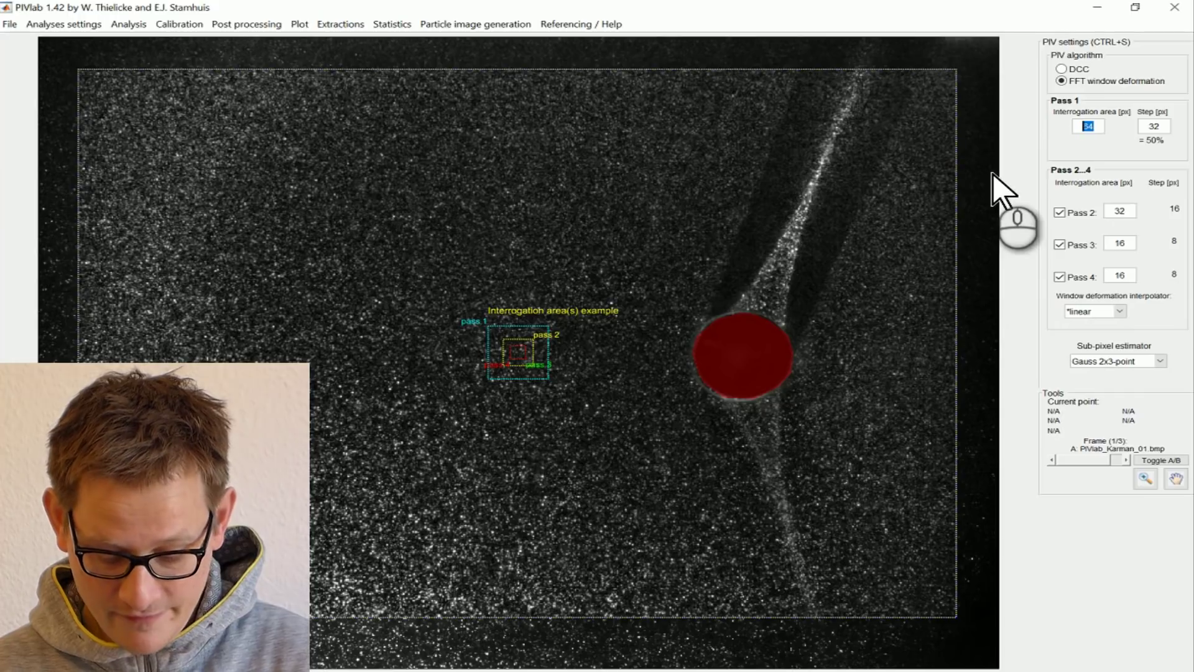
type("8")
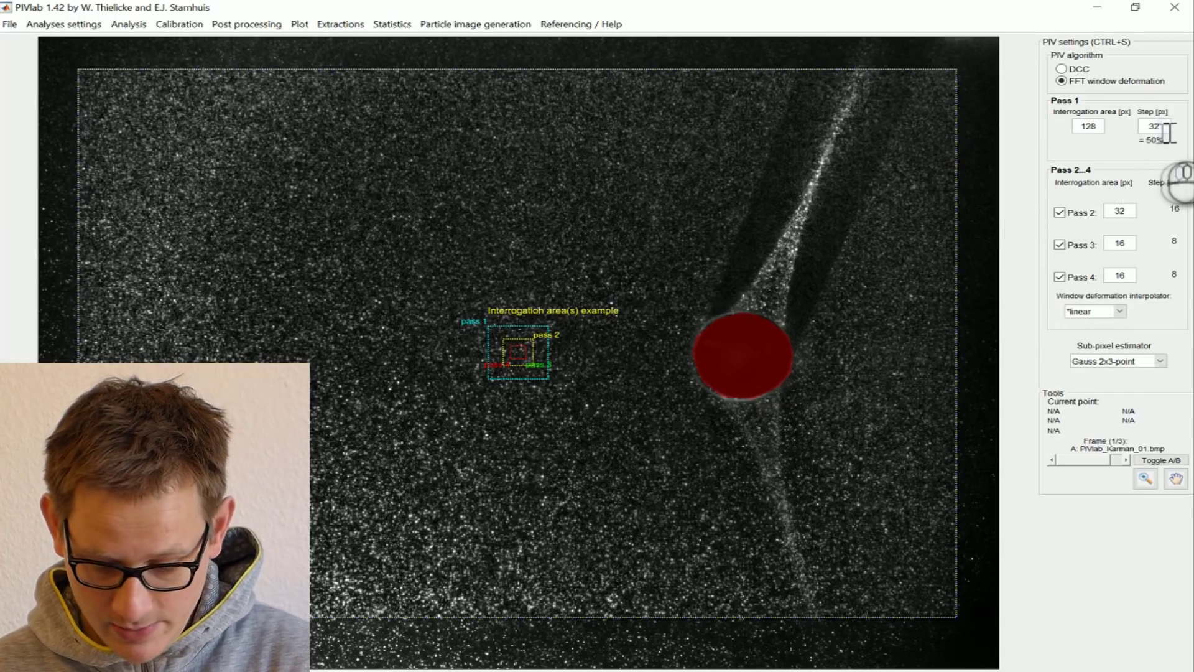
double_click(1155, 126)
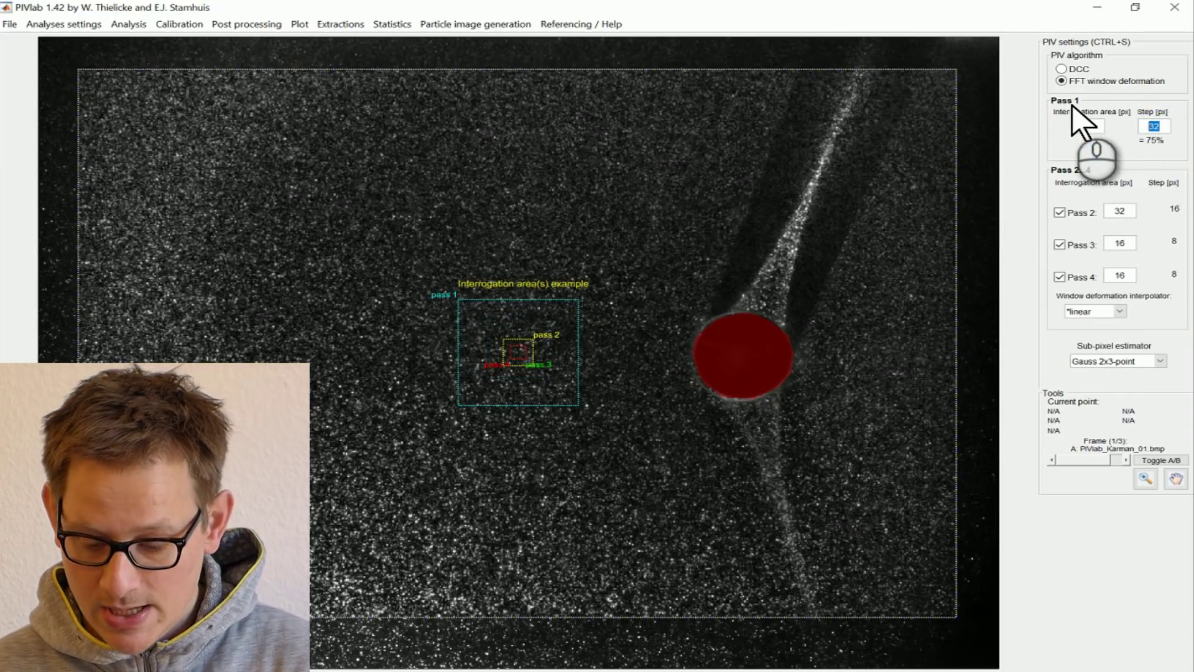
double_click(1117, 212)
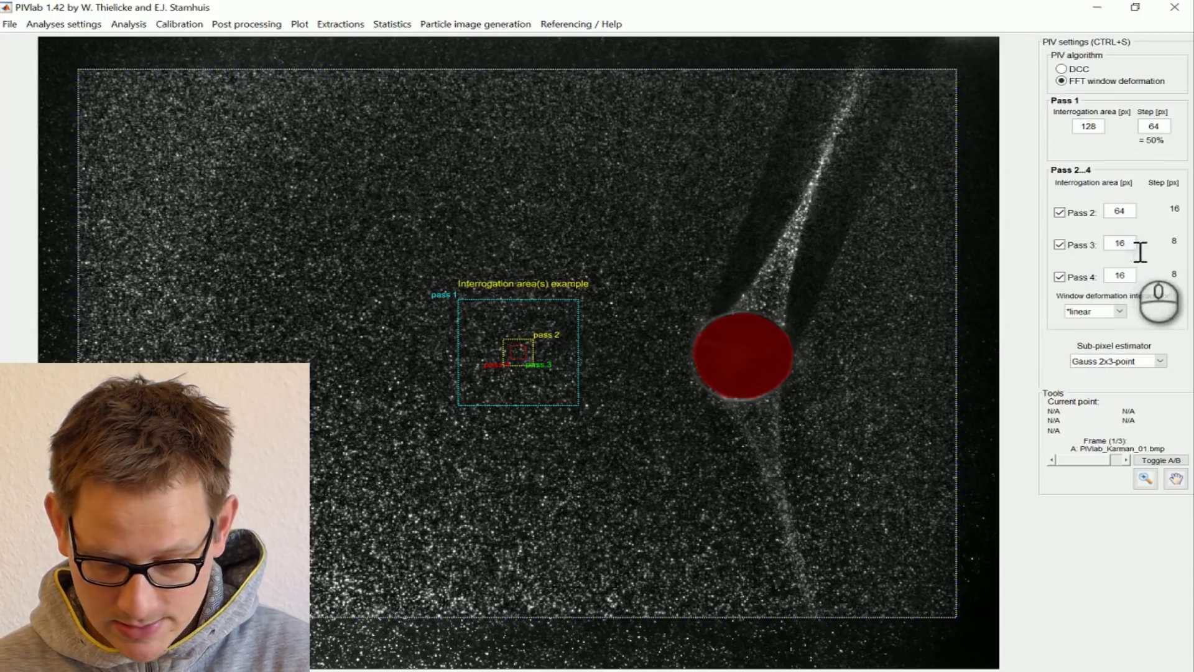
left_click(1129, 244)
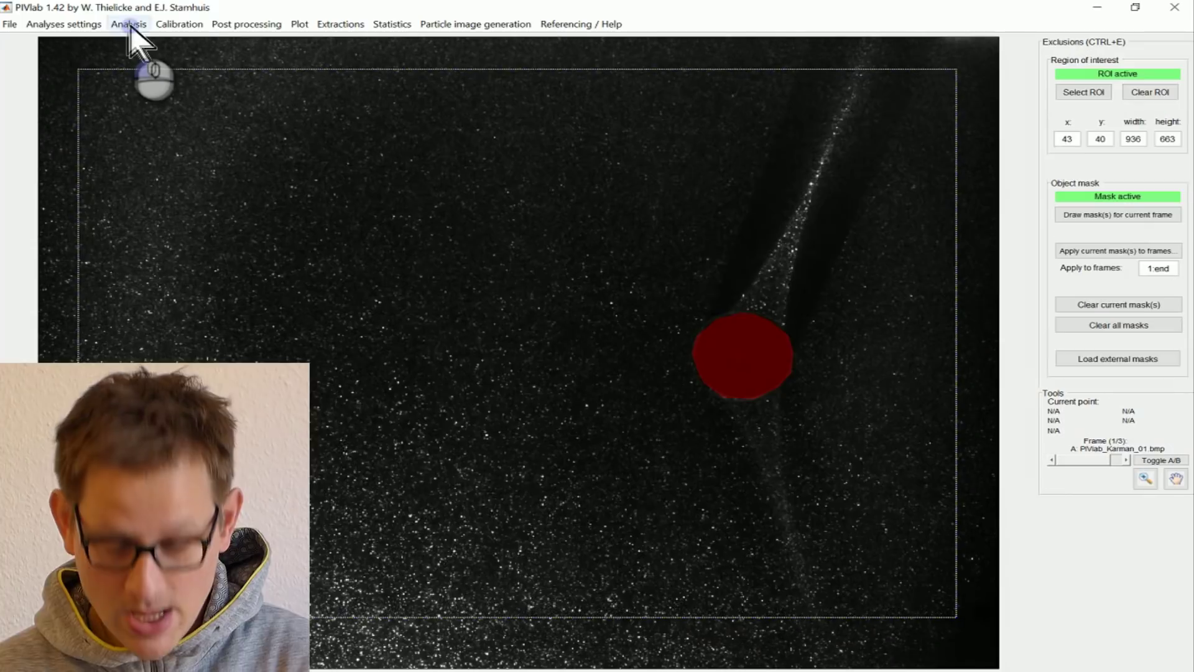
left_click(129, 23)
Step: Analyze all three image pairs and step back to view the previous frame's vectors
left_click(158, 40)
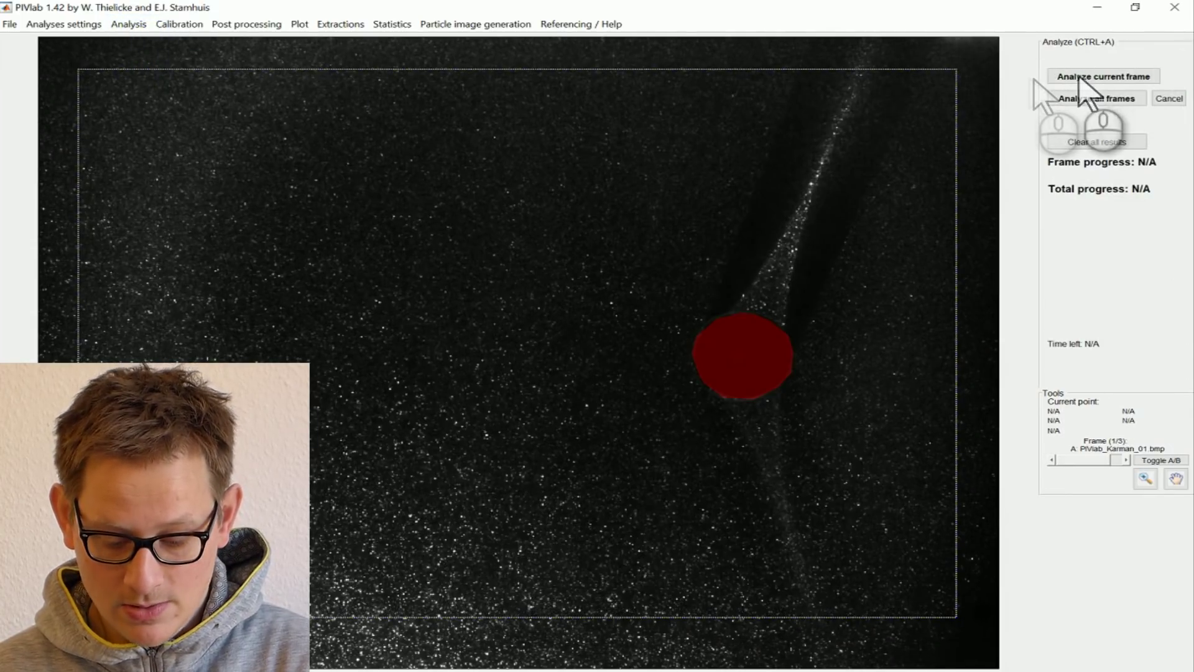
left_click(1102, 101)
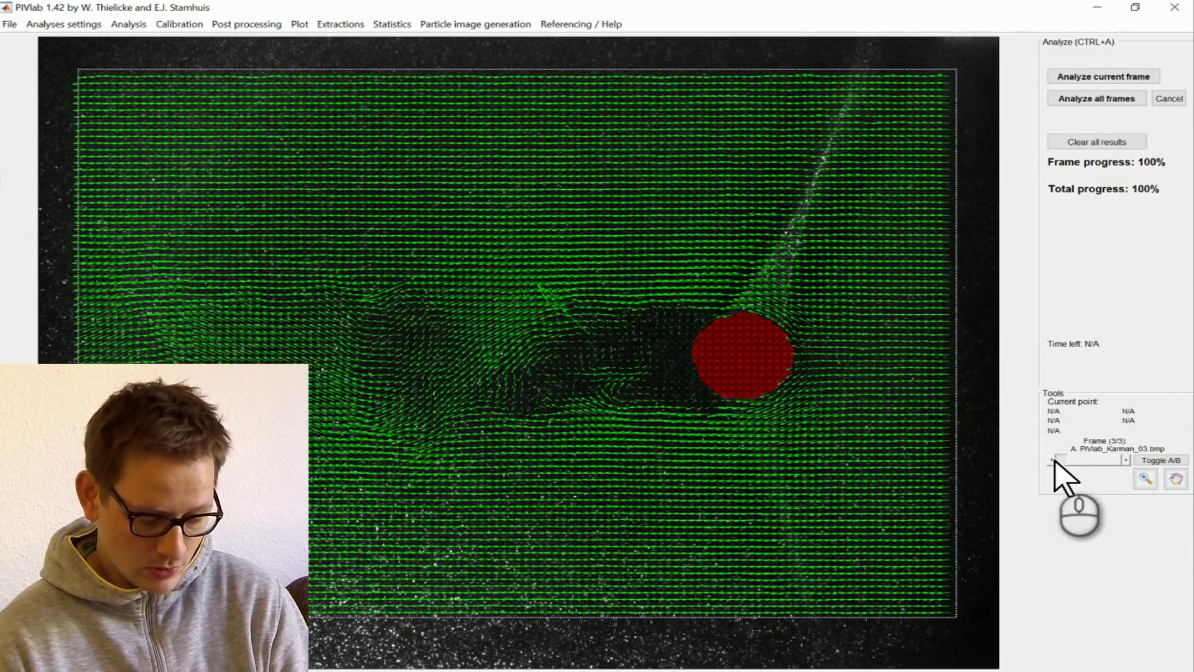
left_click(1050, 461)
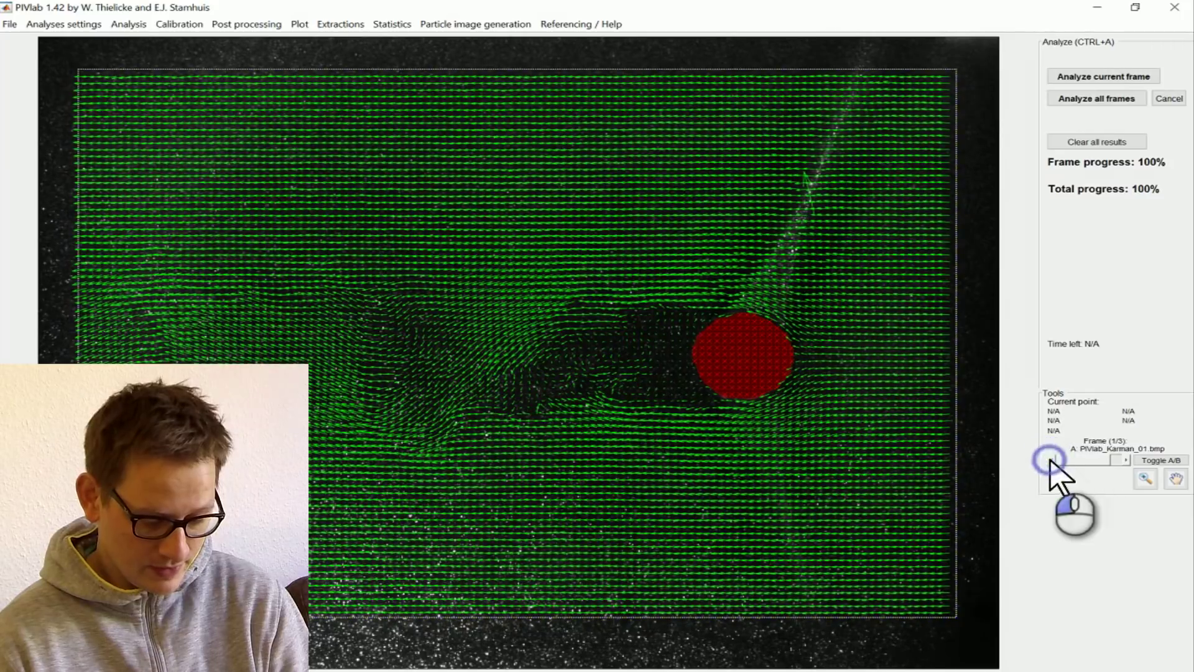
Step: Bring up the Calibration controls for calibrating with the current image
left_click(178, 25)
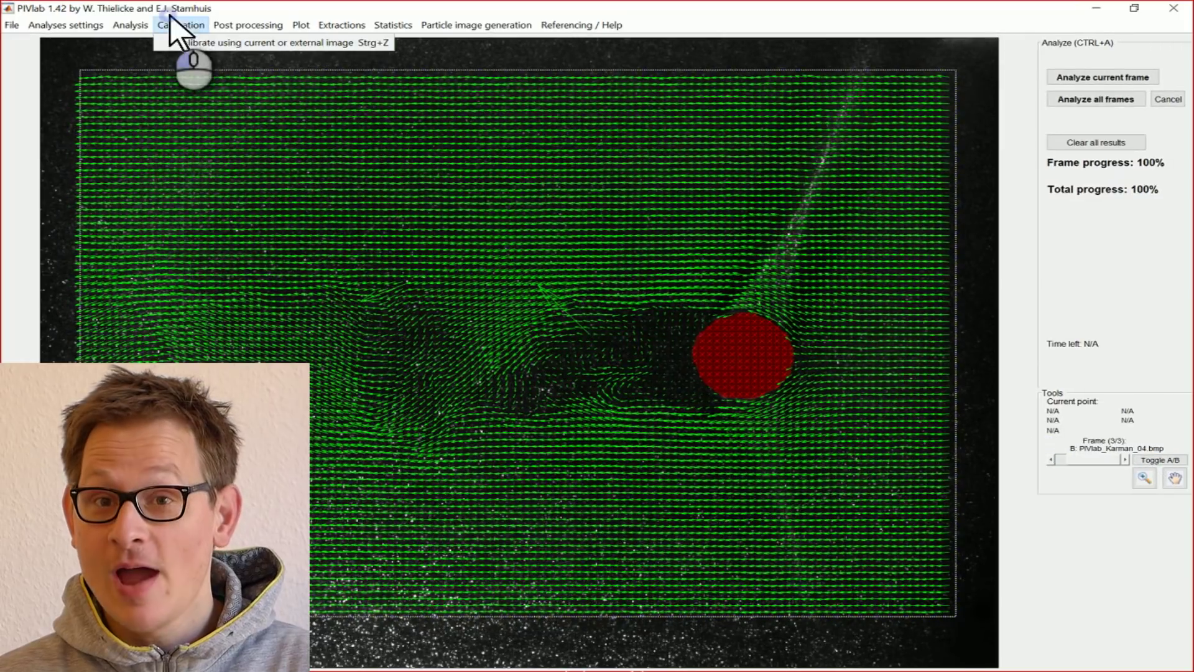
left_click(172, 20)
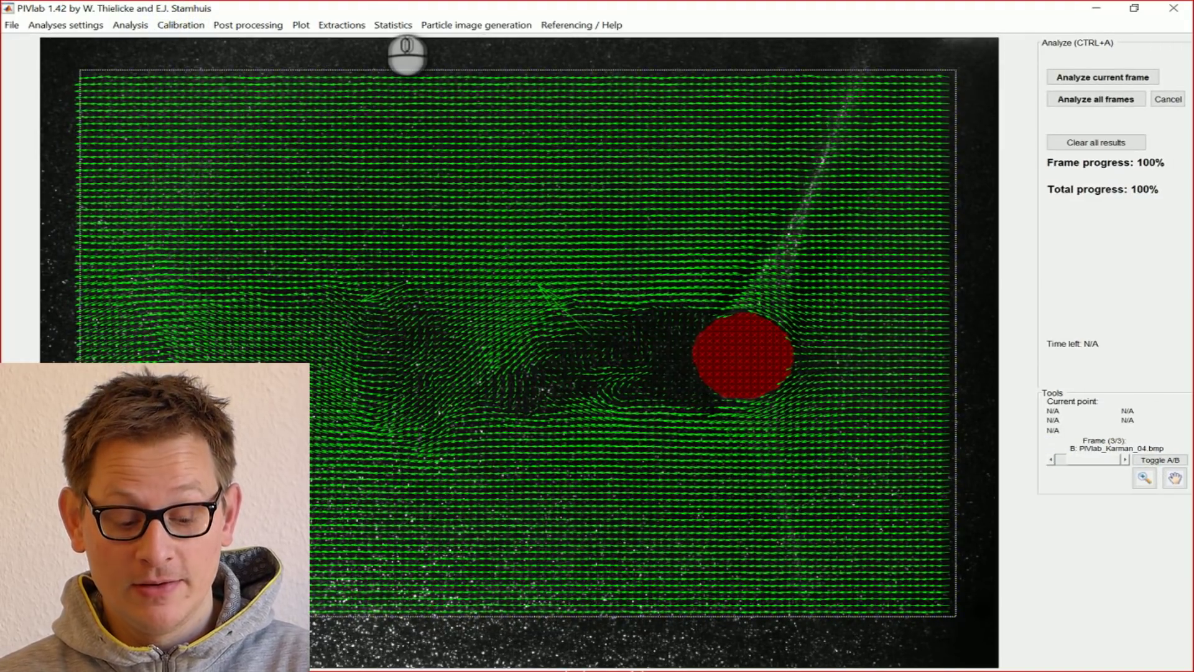
left_click(180, 25)
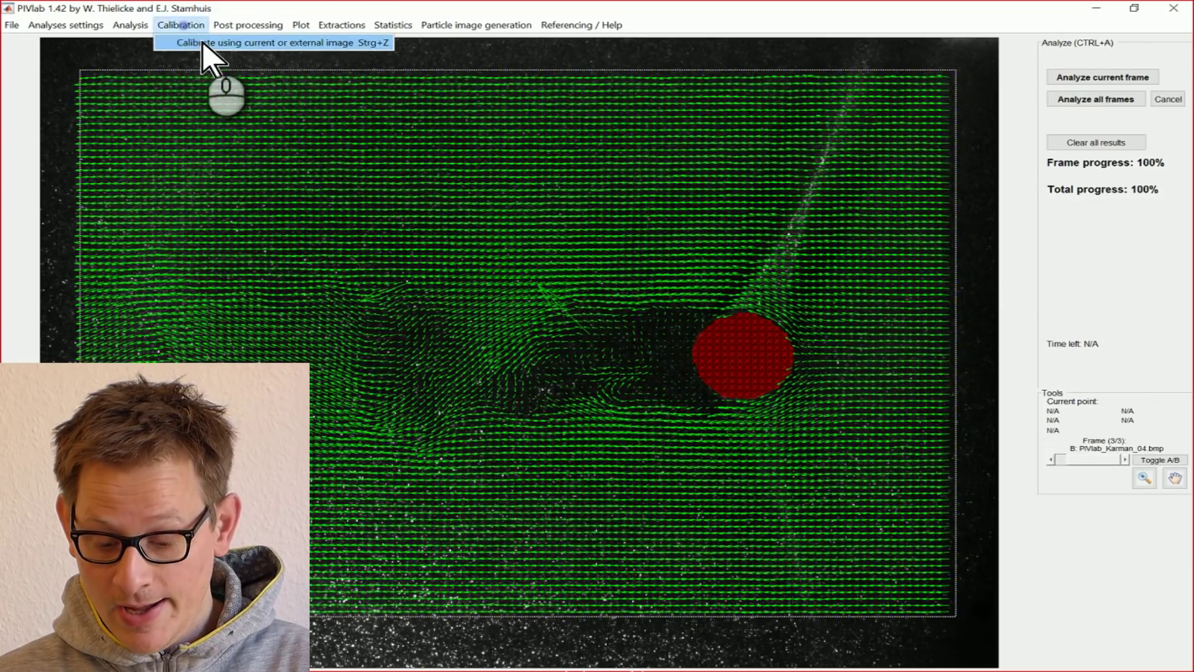
left_click(200, 41)
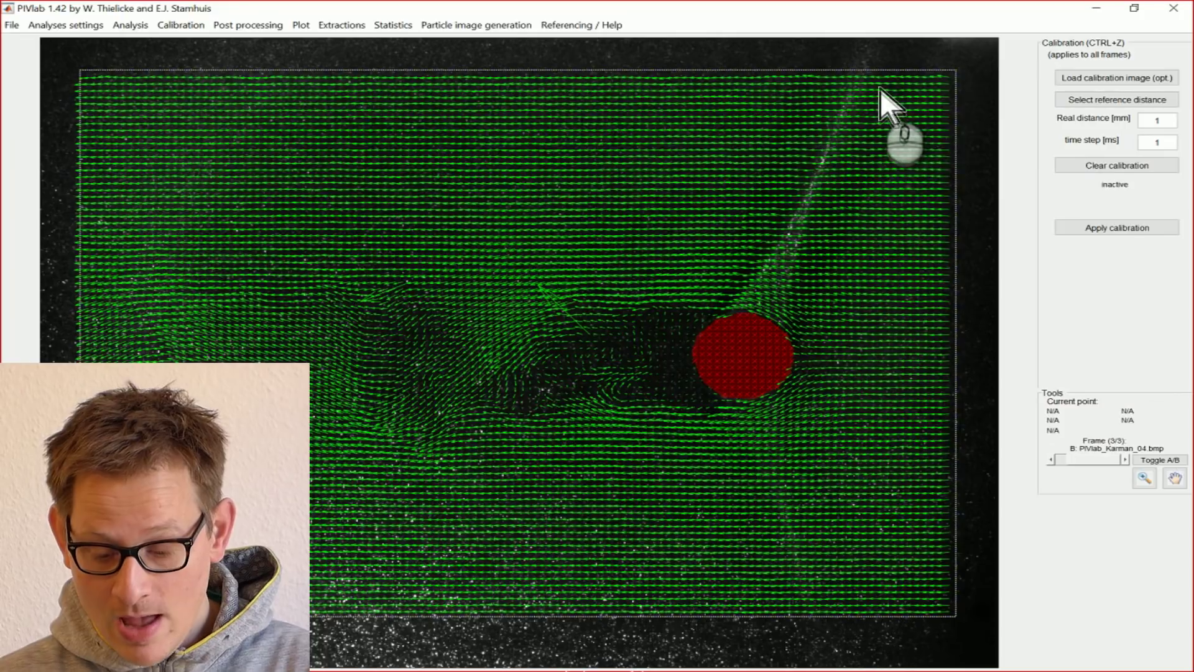
Step: Use the cylinder's top-to-bottom diameter as a 30 mm reference with 2.5 ms and apply
left_click(1090, 102)
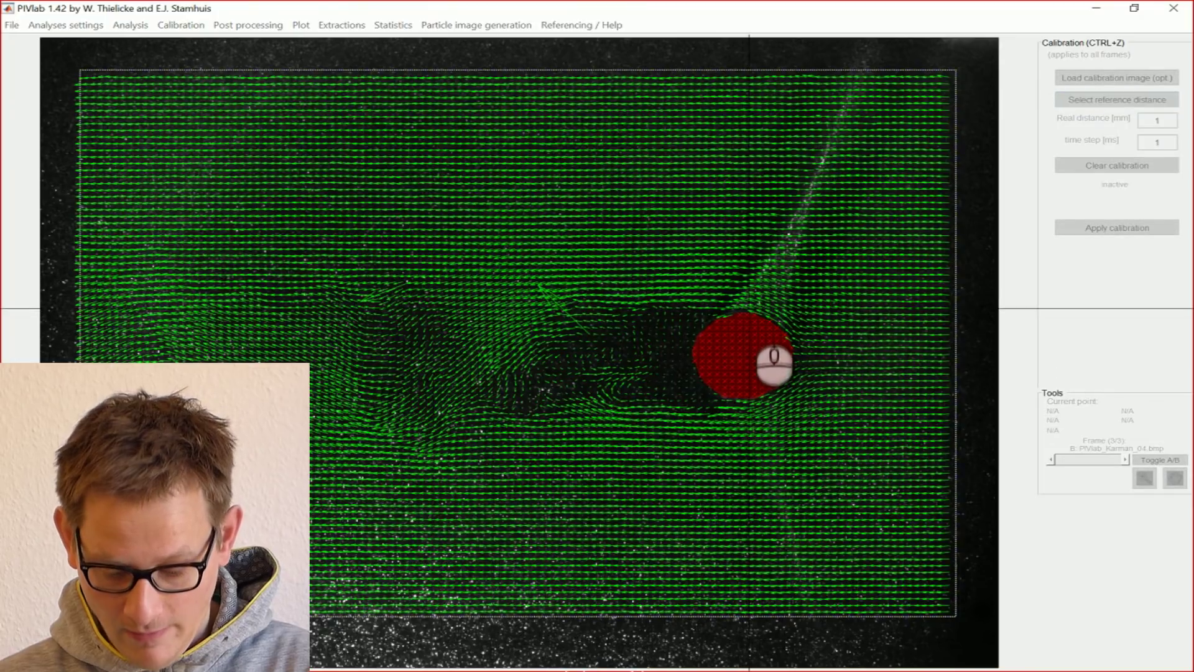
left_click(747, 312)
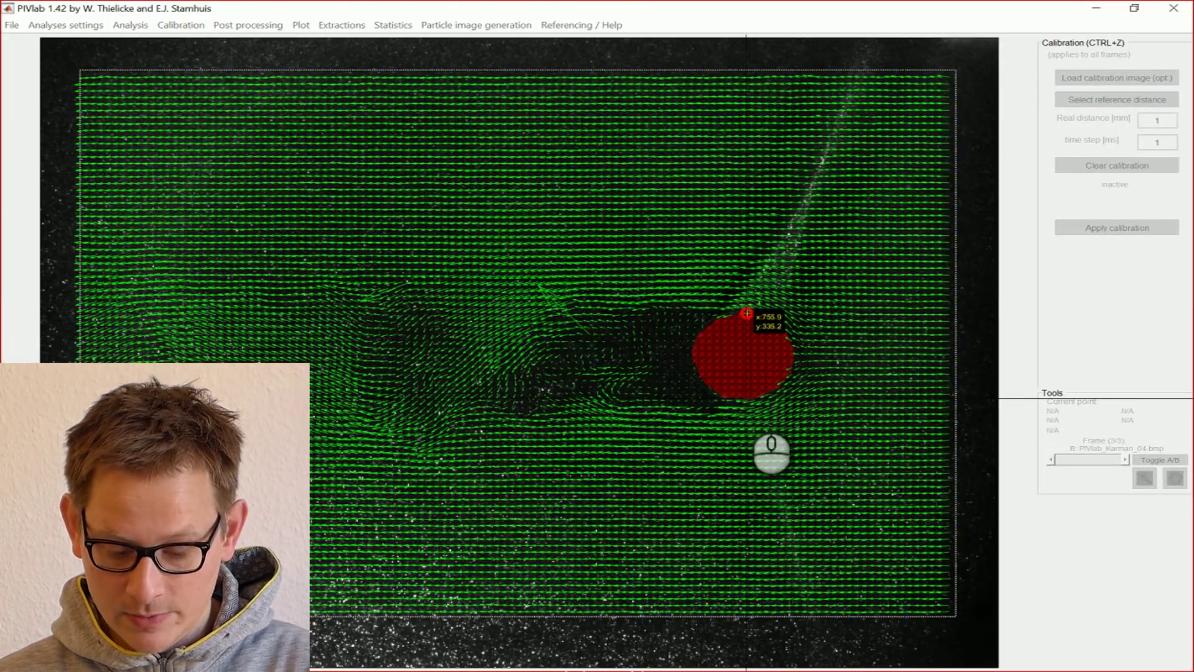
left_click(747, 399)
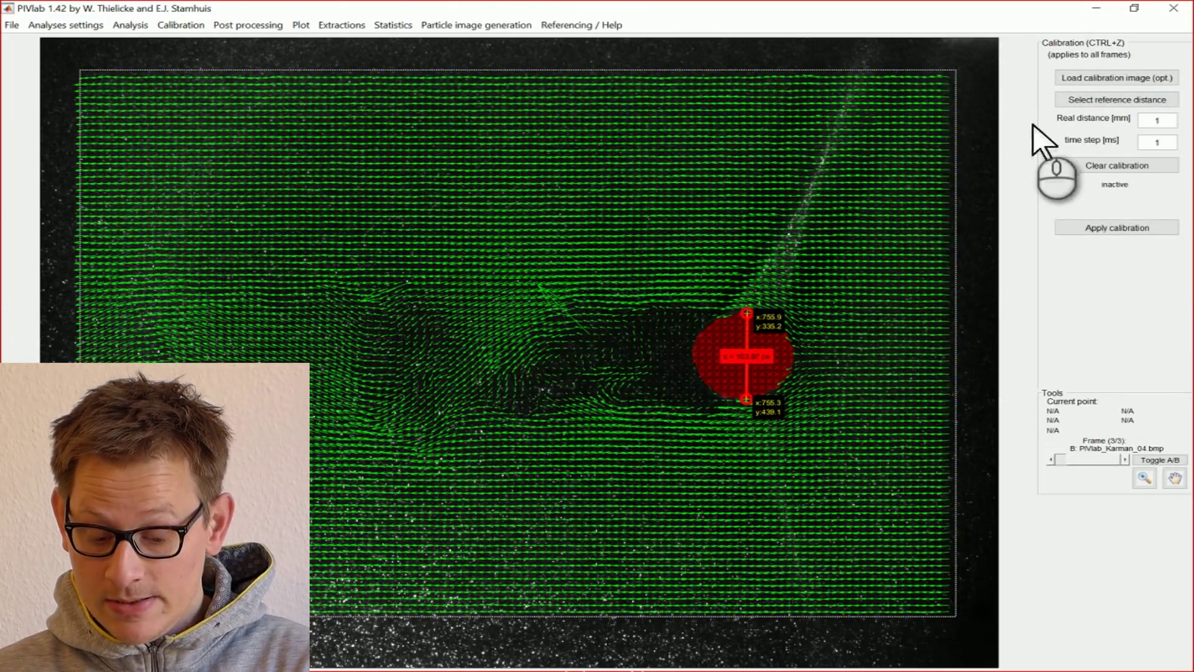
double_click(1167, 119)
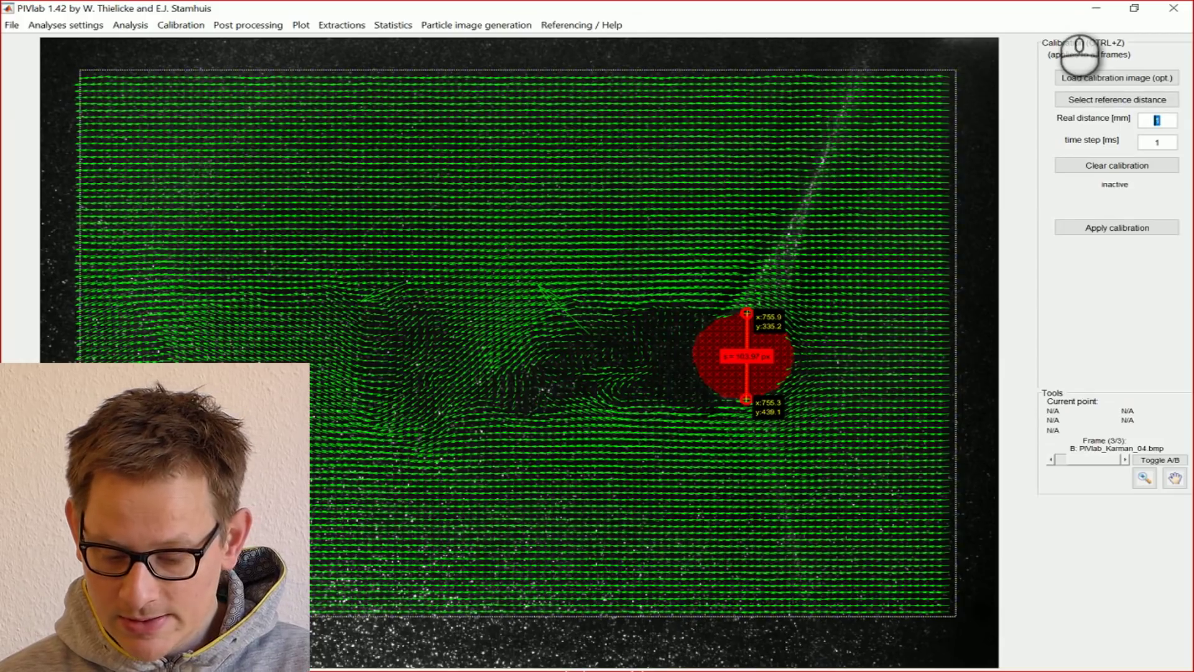
type("30")
key("Tab")
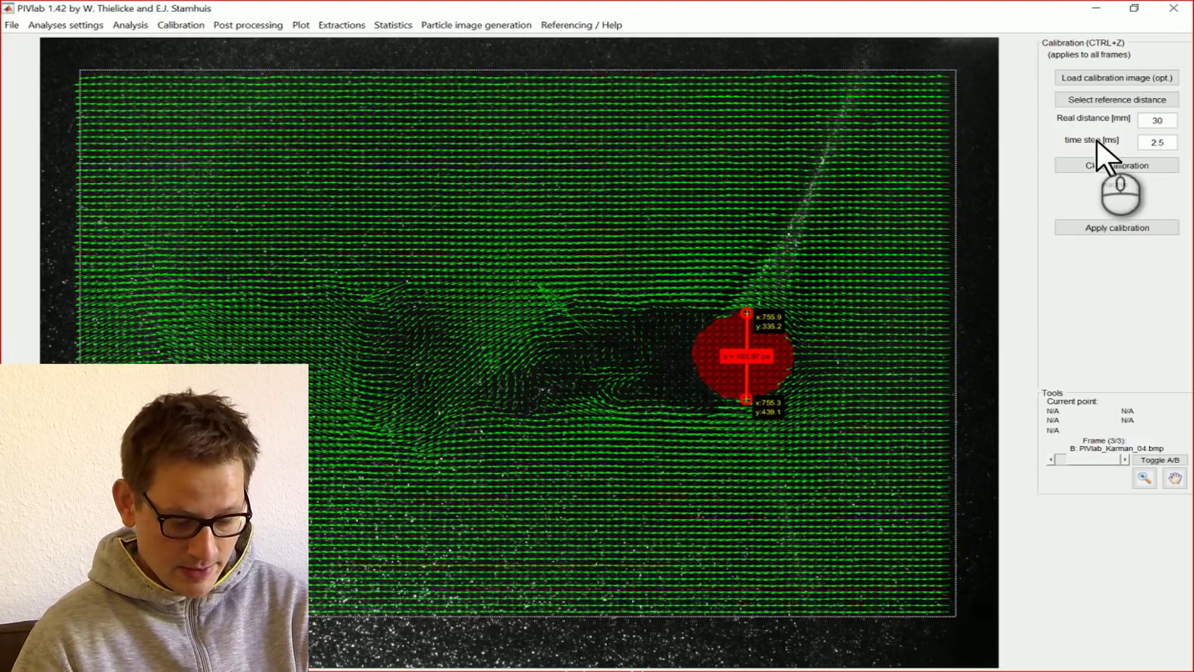
left_click(1111, 227)
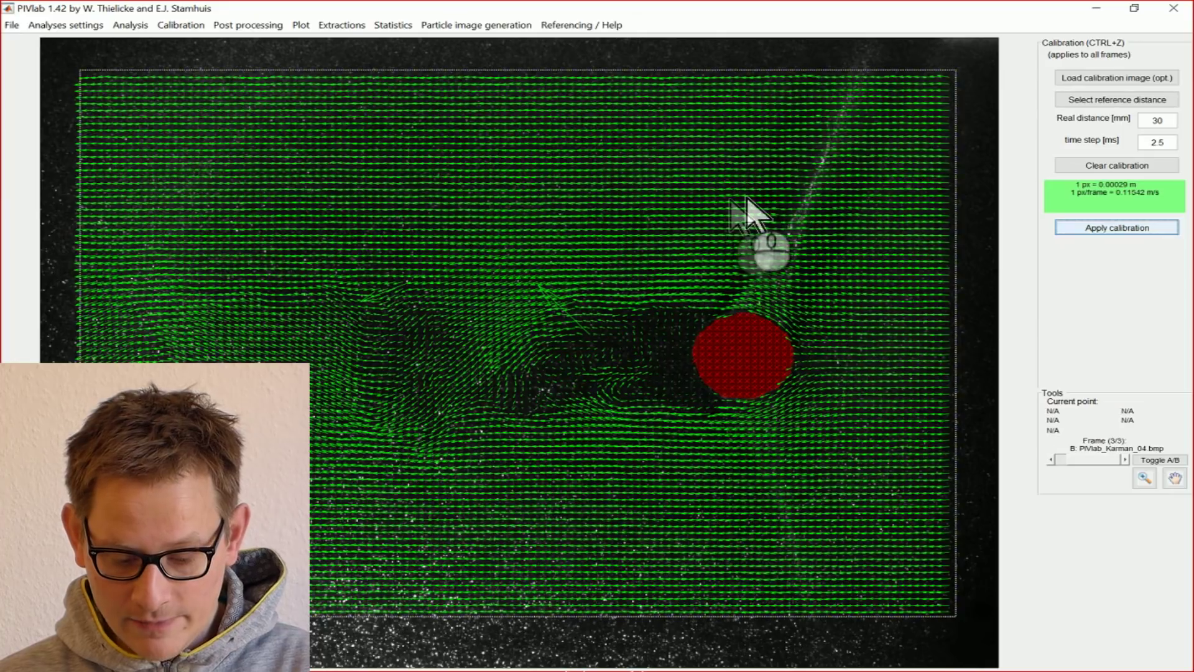
Step: Check the calibrated velocity values at two points in the flow
left_click(605, 177)
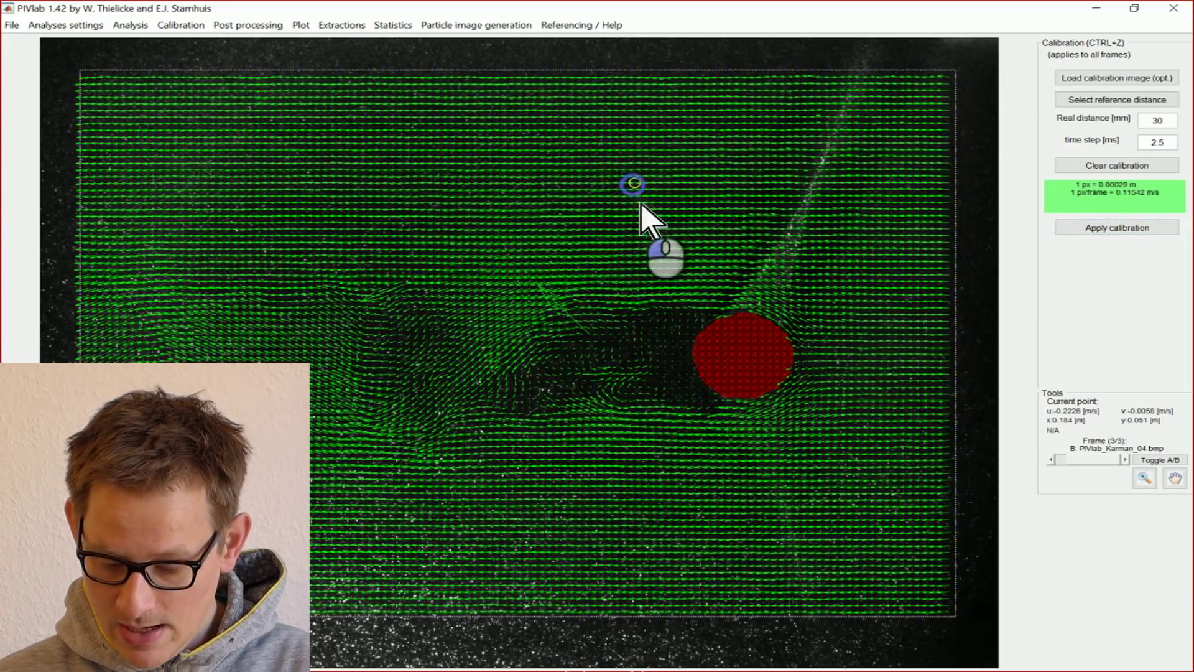
left_click(658, 235)
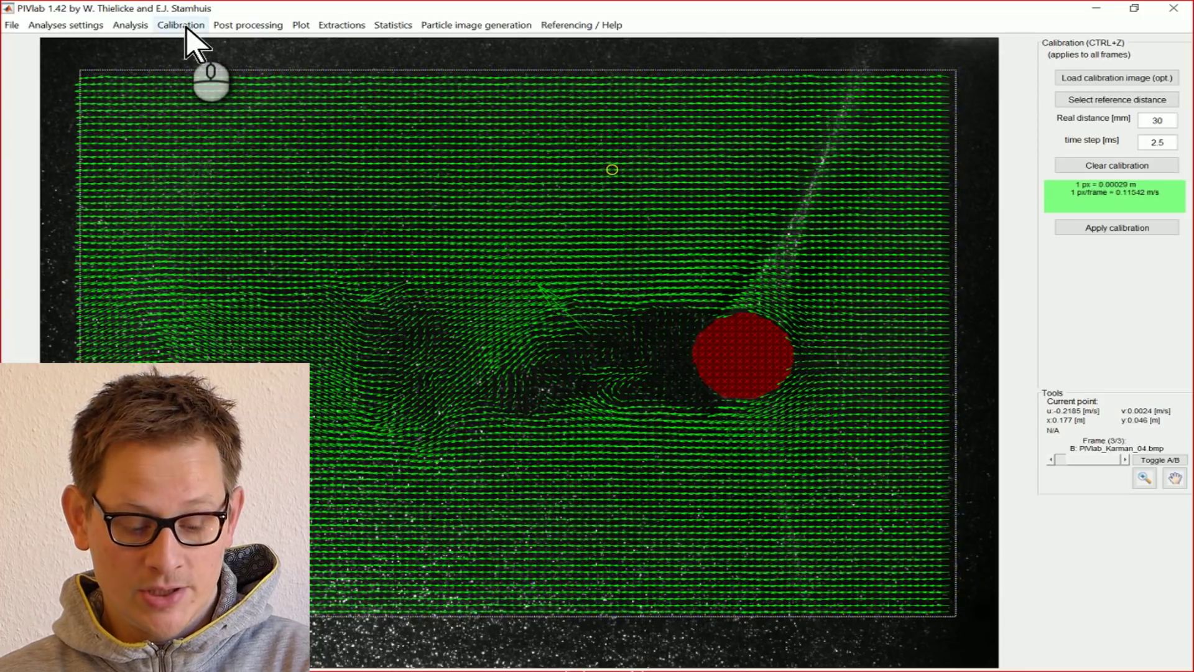
left_click(236, 27)
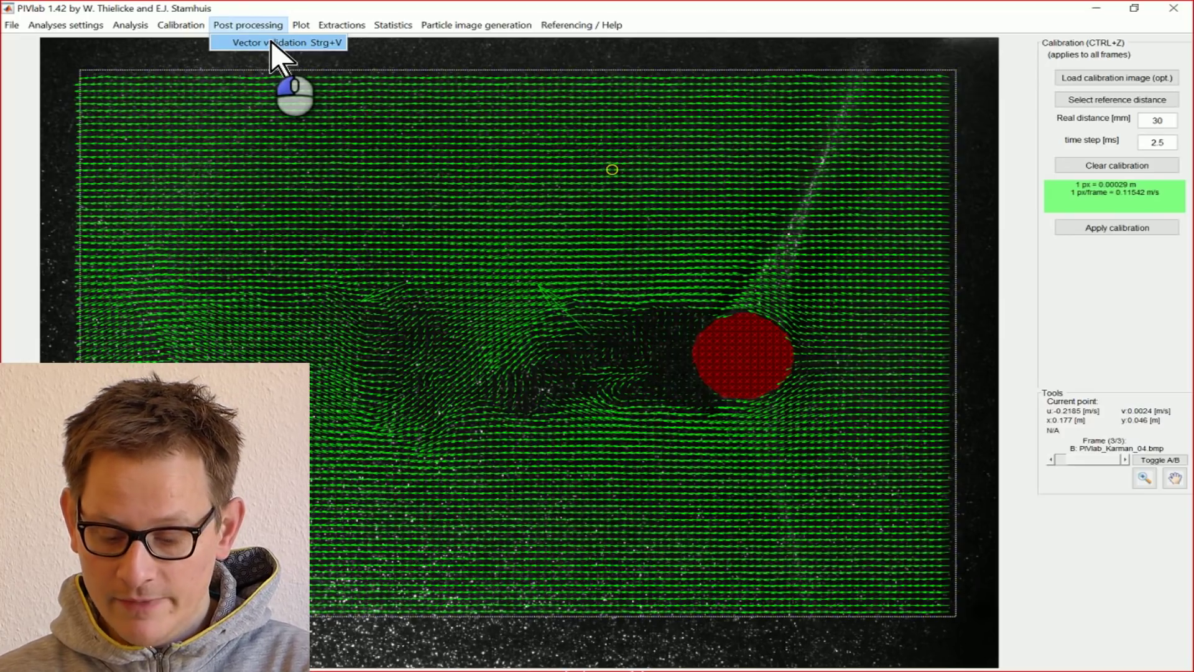
Step: Set velocity limits u -0.33–0.18, v -0.23–0.26 m/s from the all-frames scatterplot and apply to all frames
left_click(271, 42)
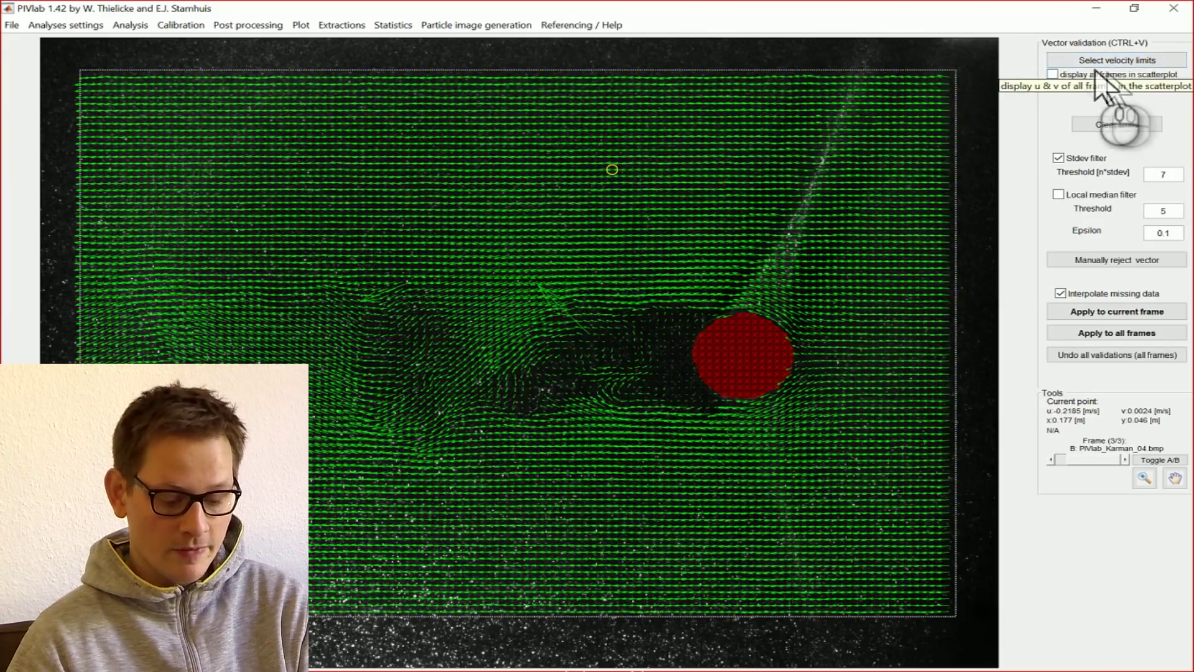
left_click(1053, 75)
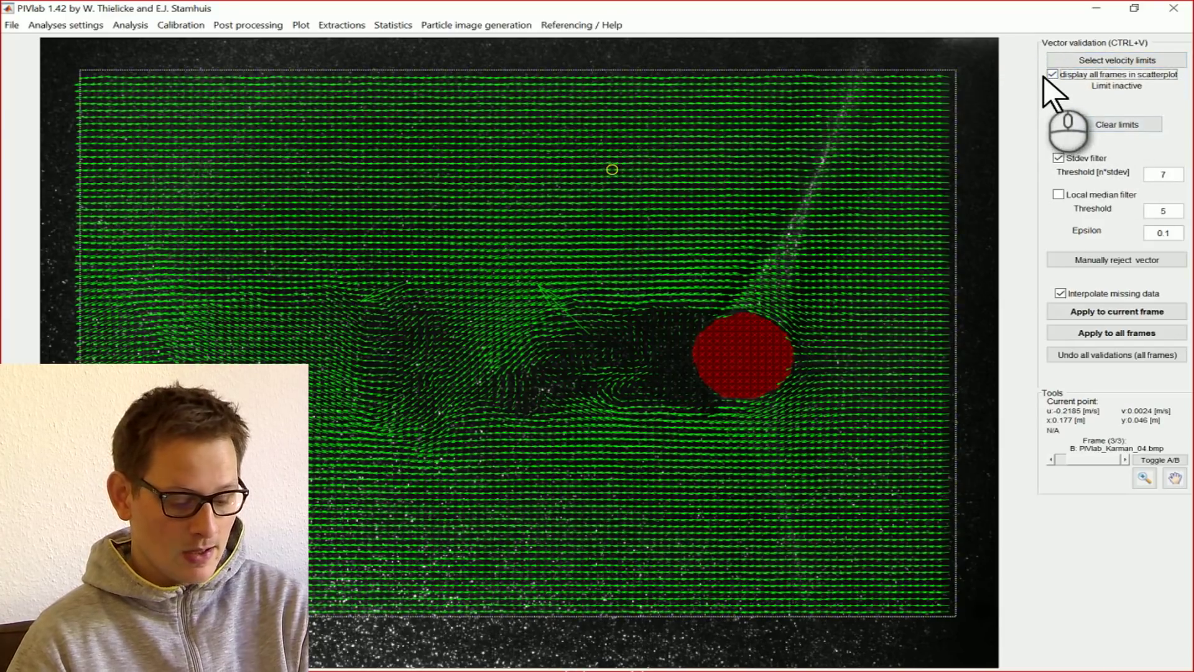
left_click(1095, 61)
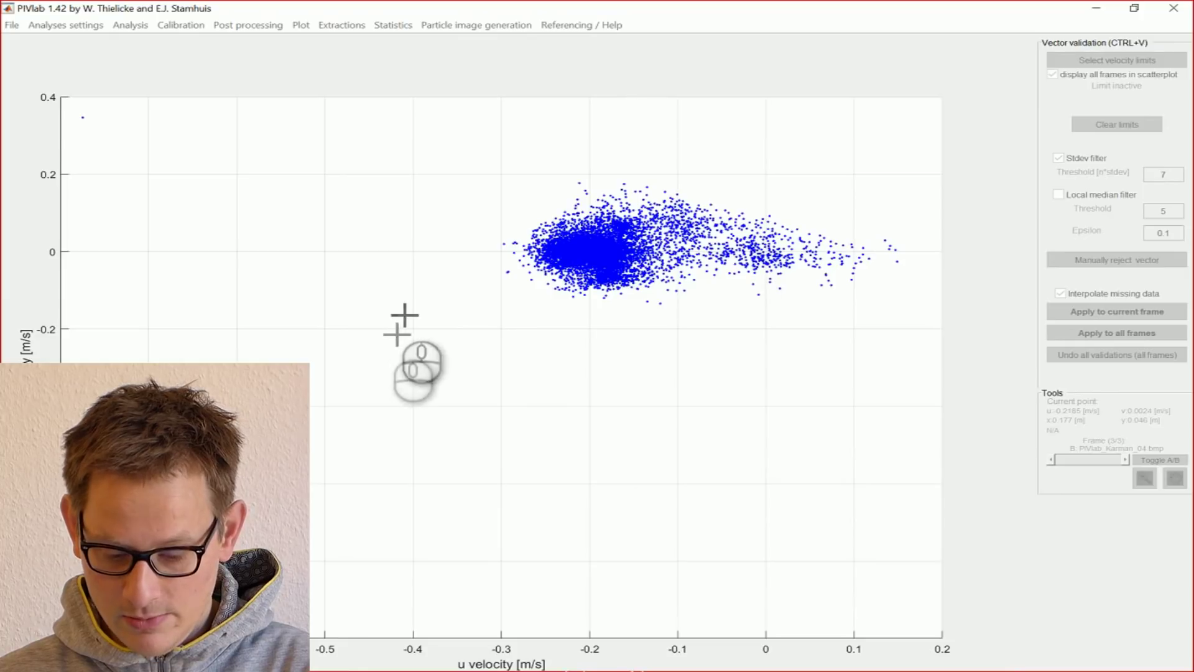
left_click_drag(473, 153, 933, 348)
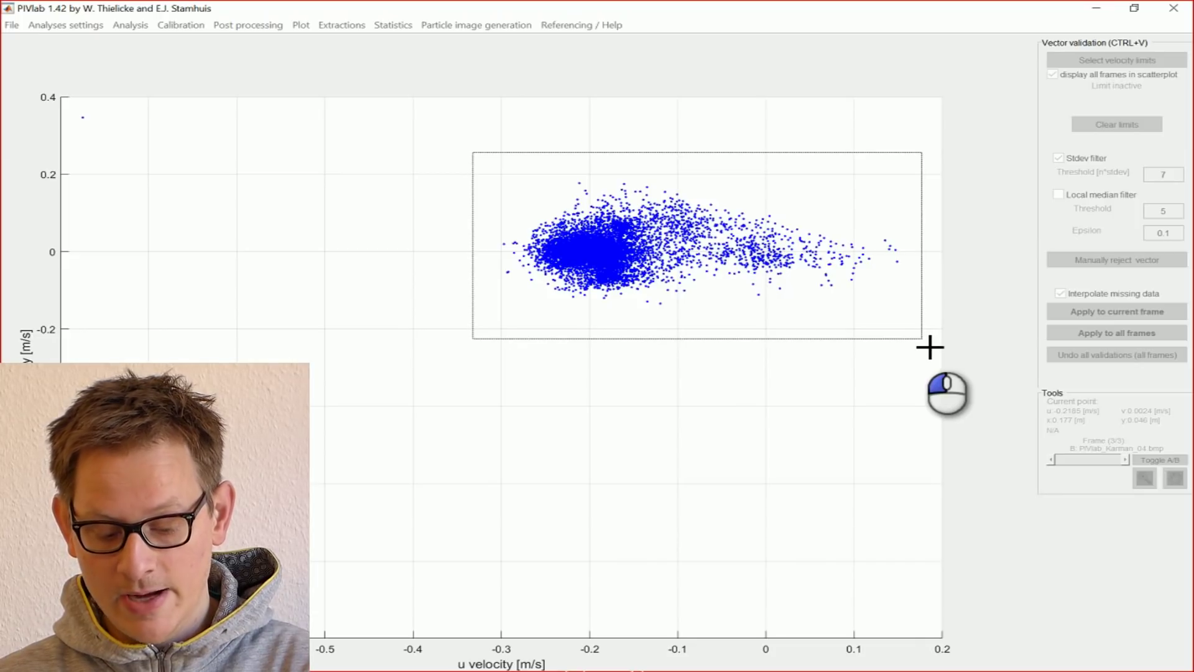
left_click_drag(930, 347, 924, 351)
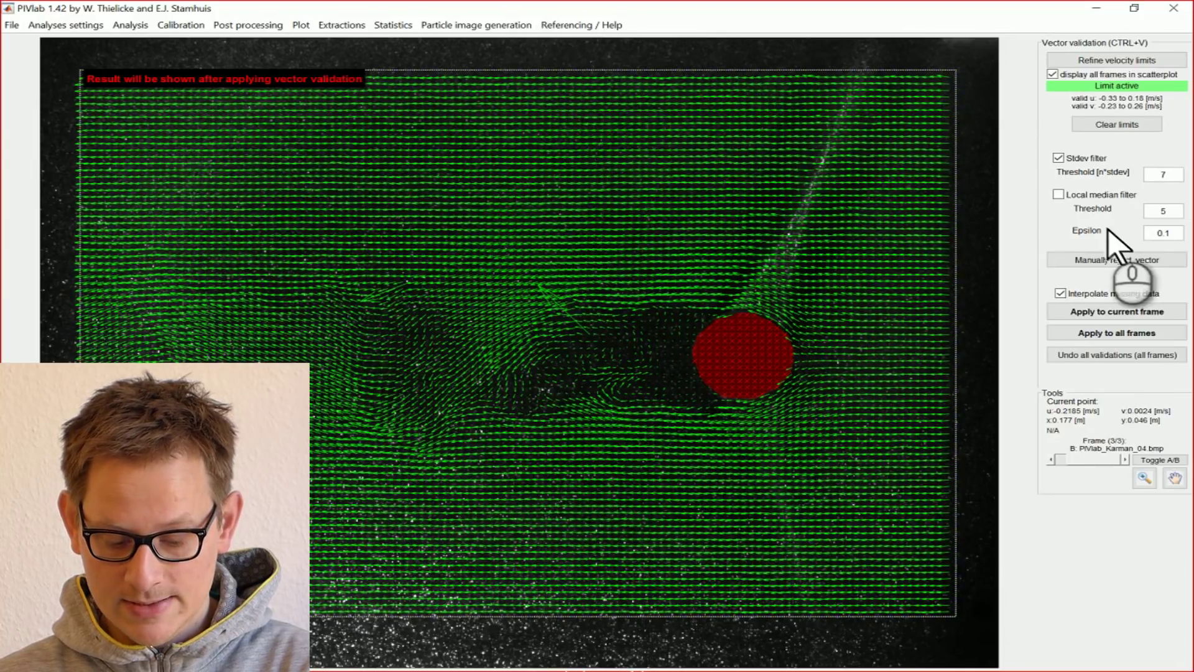
left_click(1118, 334)
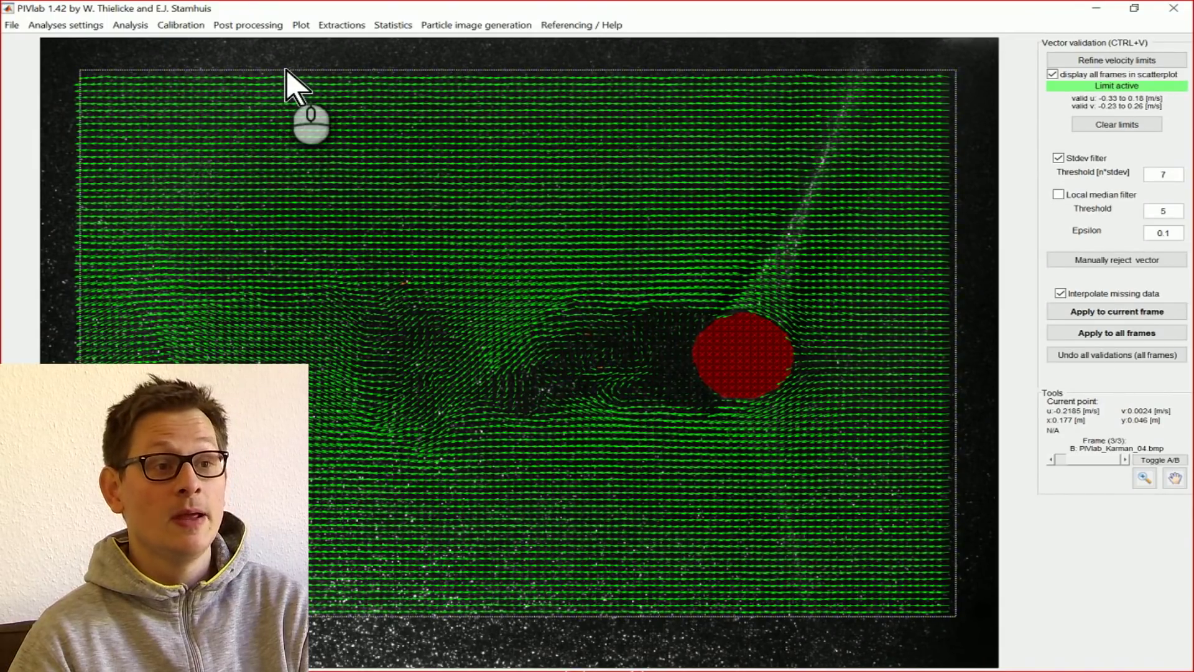
left_click(301, 25)
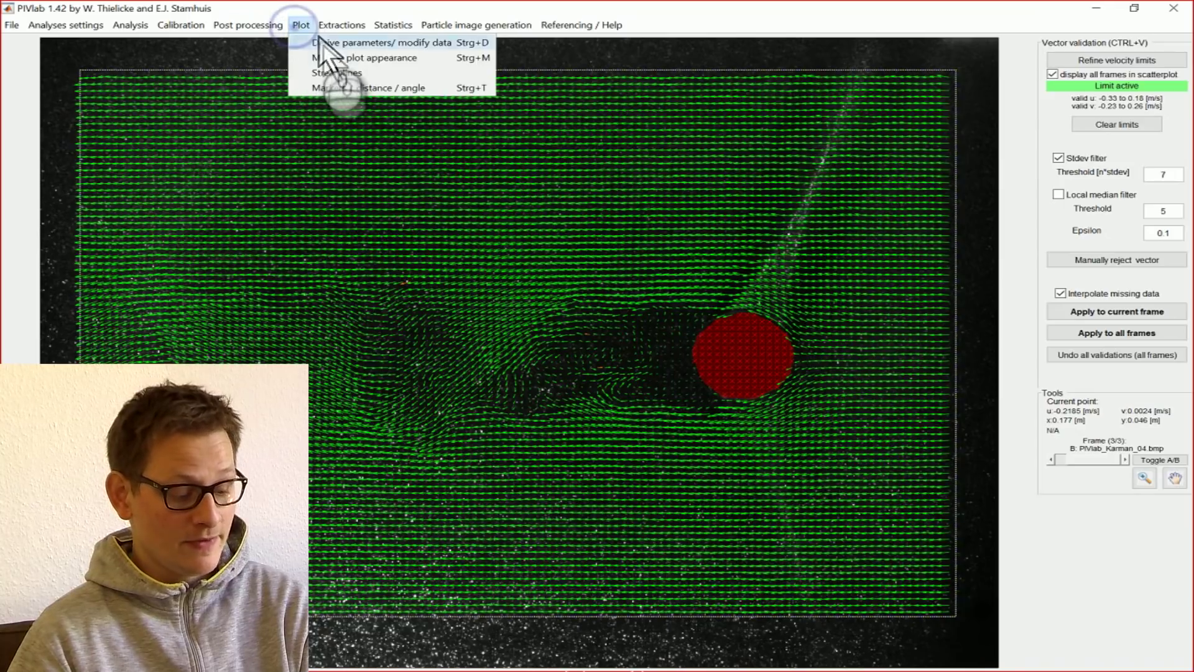
Step: Set the derived display parameter to Velocity magnitude [m/s] and apply it to all frames
left_click(371, 43)
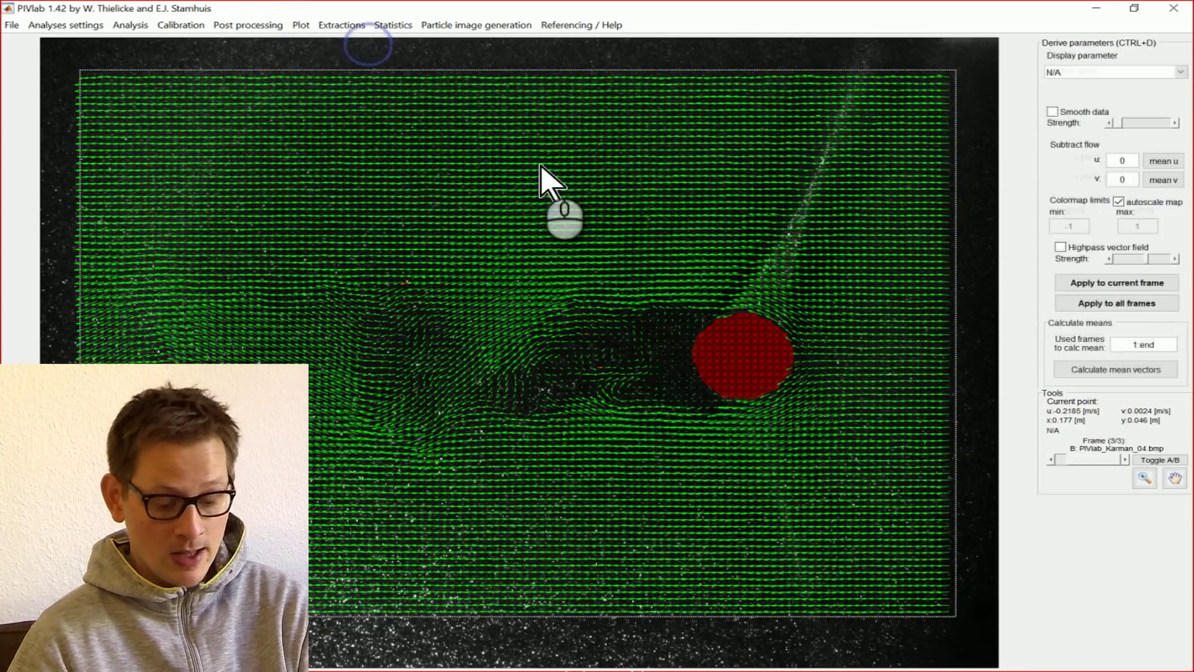
left_click(1151, 70)
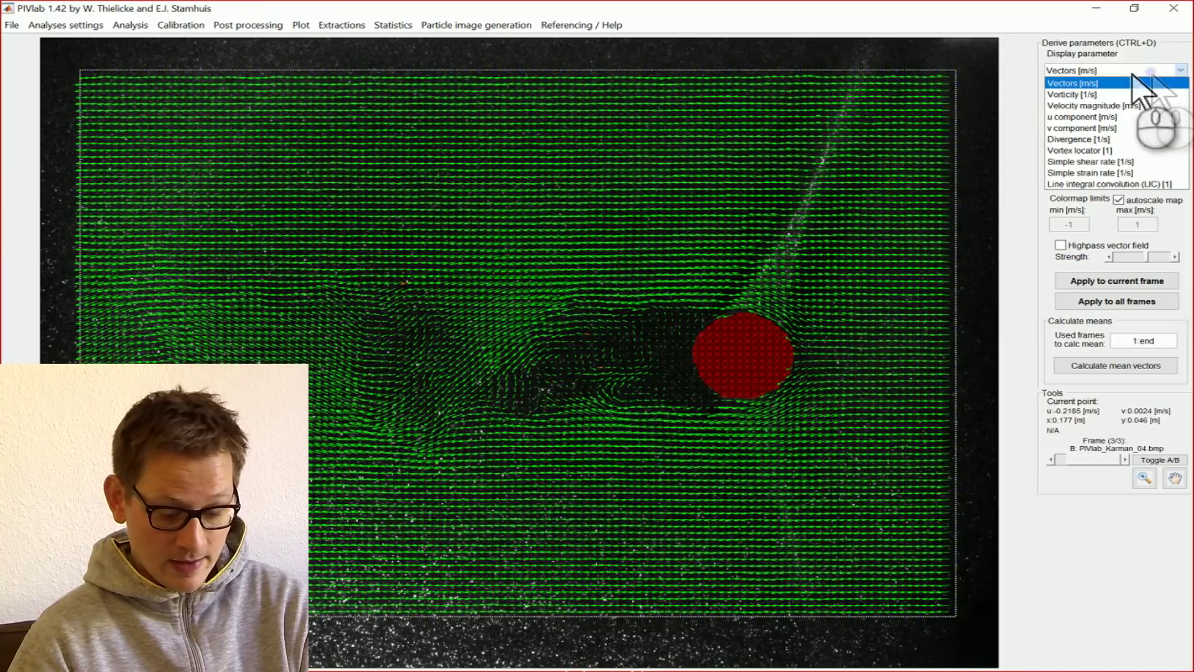
left_click(1138, 106)
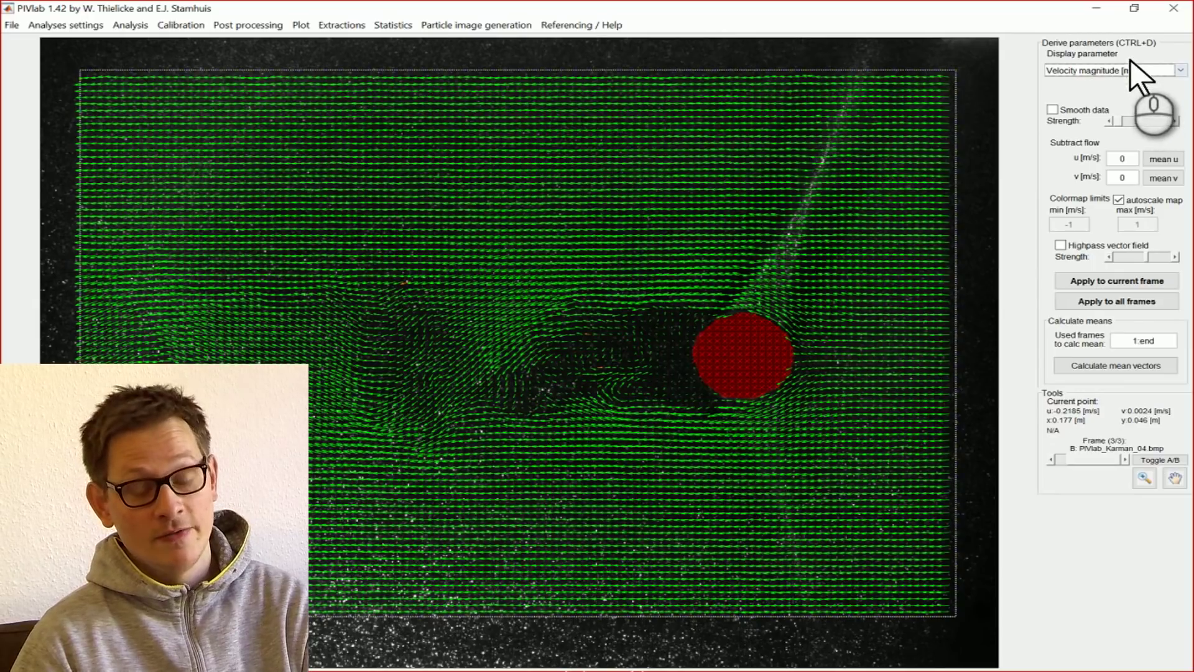
left_click(1067, 71)
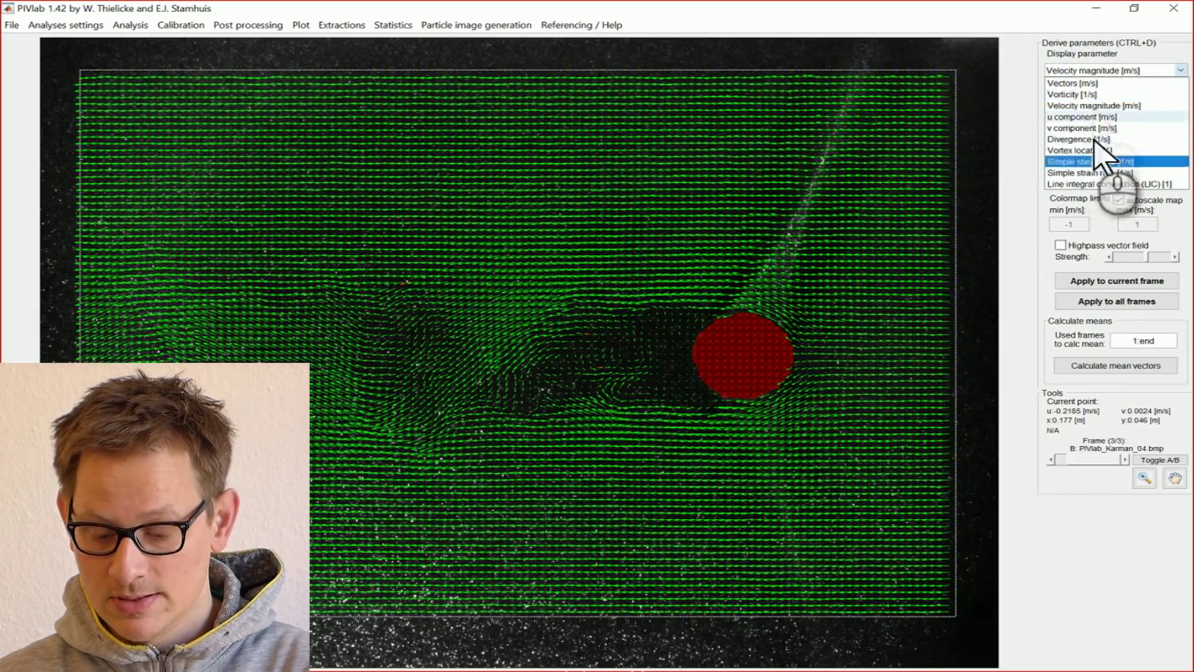
left_click(1081, 106)
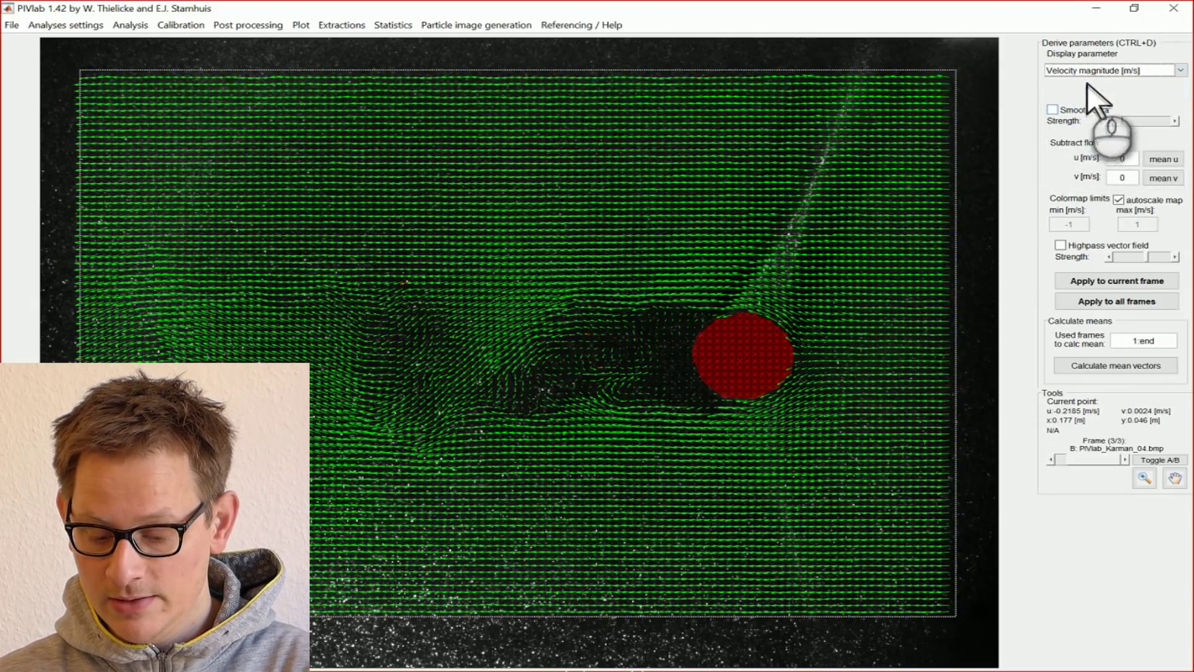
left_click(1109, 301)
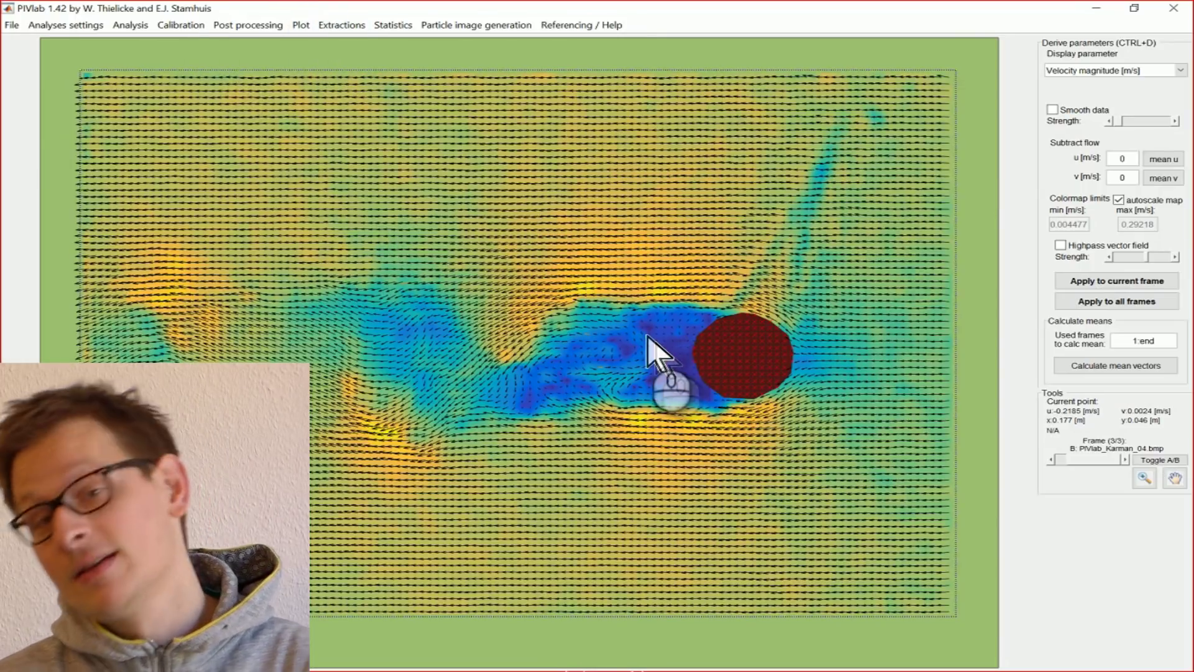
left_click(299, 26)
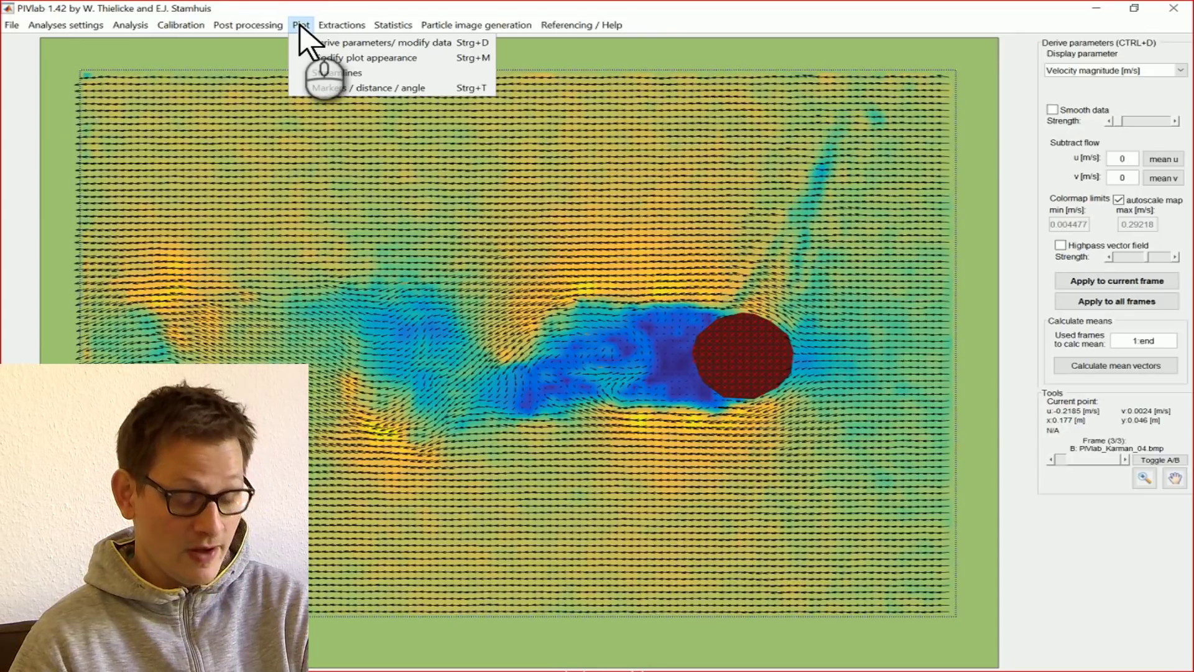
Step: Turn on the colour bar and place it on the West side of the velocity-magnitude plot
left_click(349, 61)
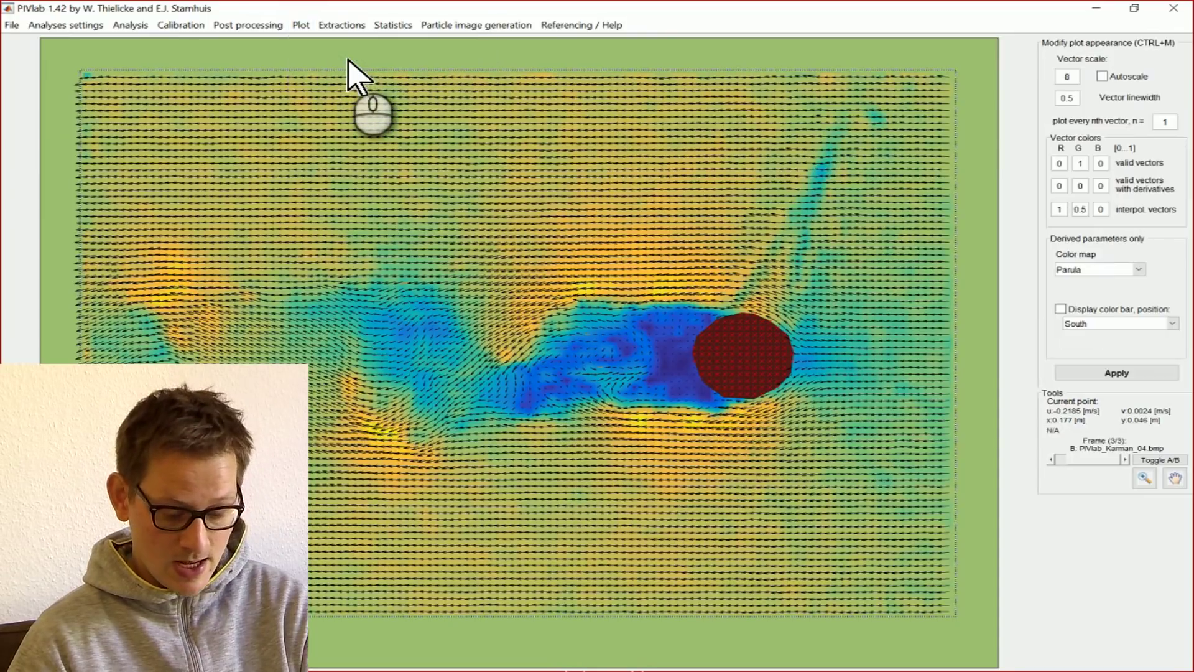
left_click(1061, 308)
left_click(1125, 326)
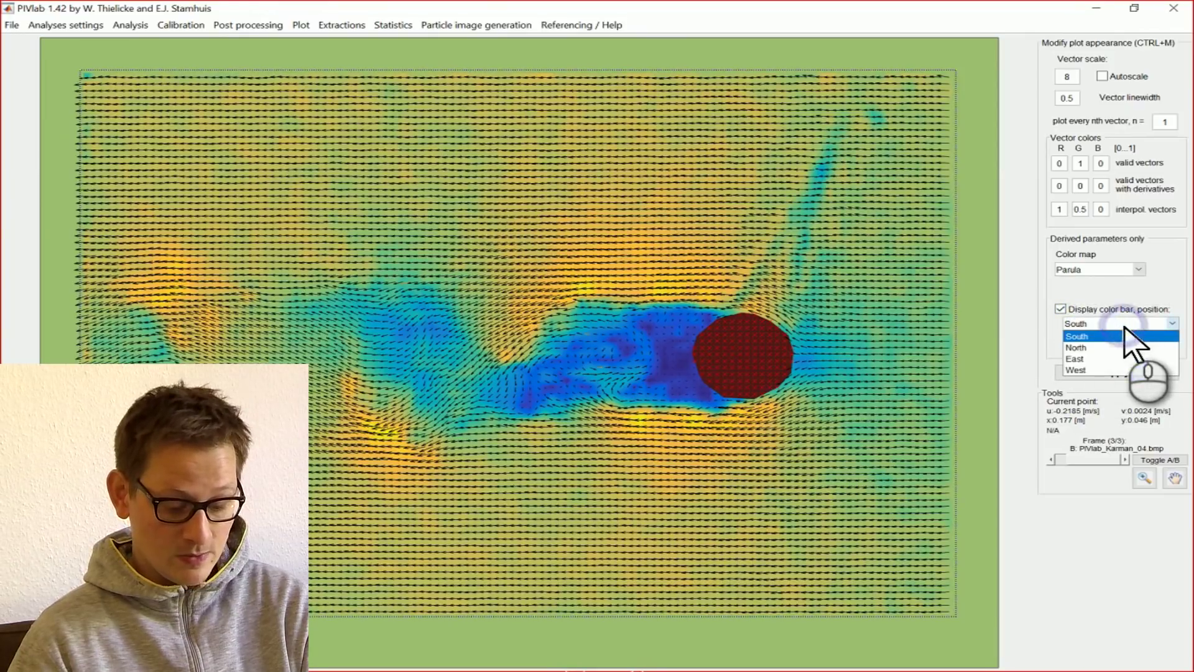
left_click(1112, 370)
left_click(1113, 372)
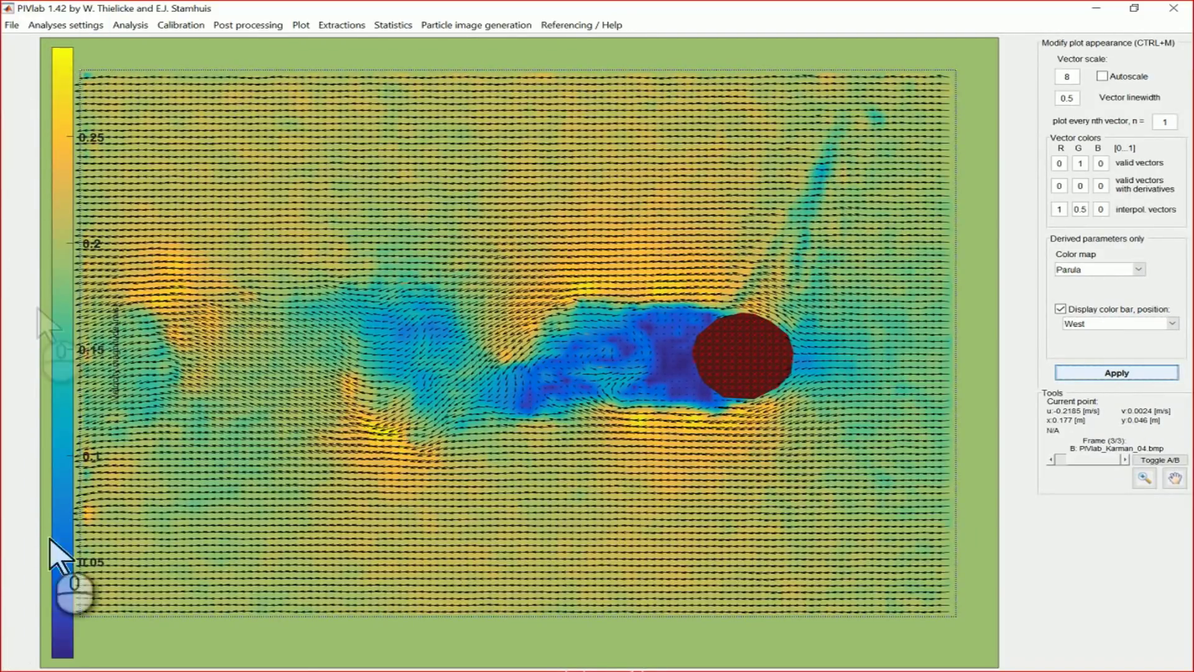
left_click(352, 28)
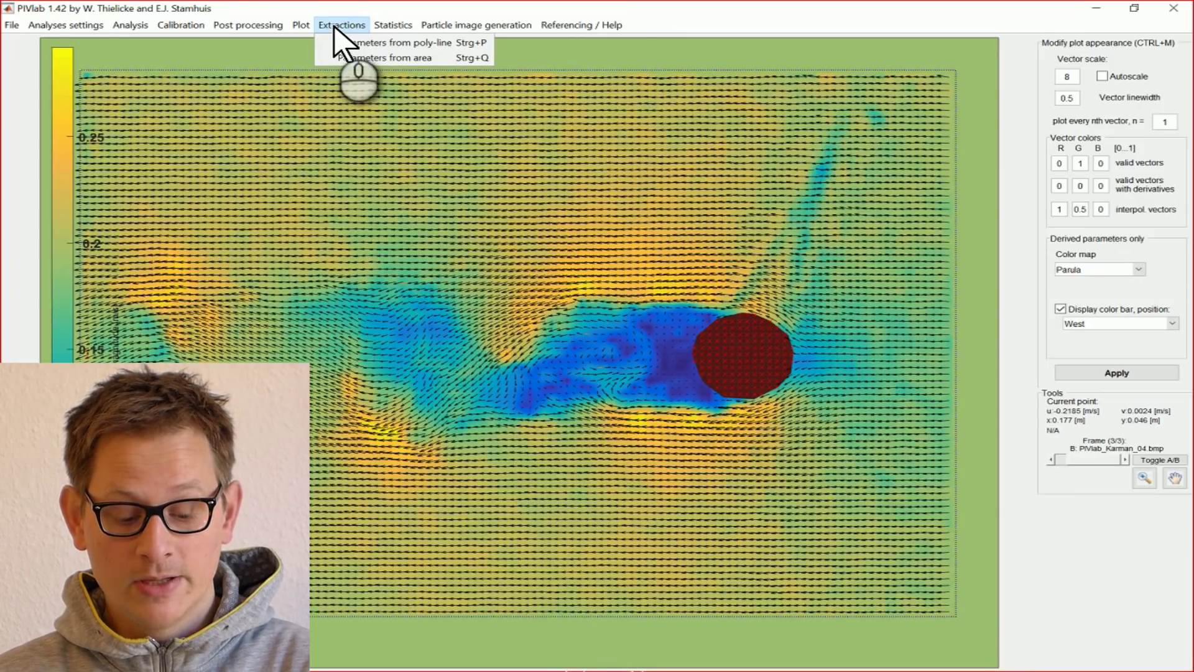
Step: Draw a vertical poly-line from top to bottom across the wake beside the cylinder
left_click(374, 42)
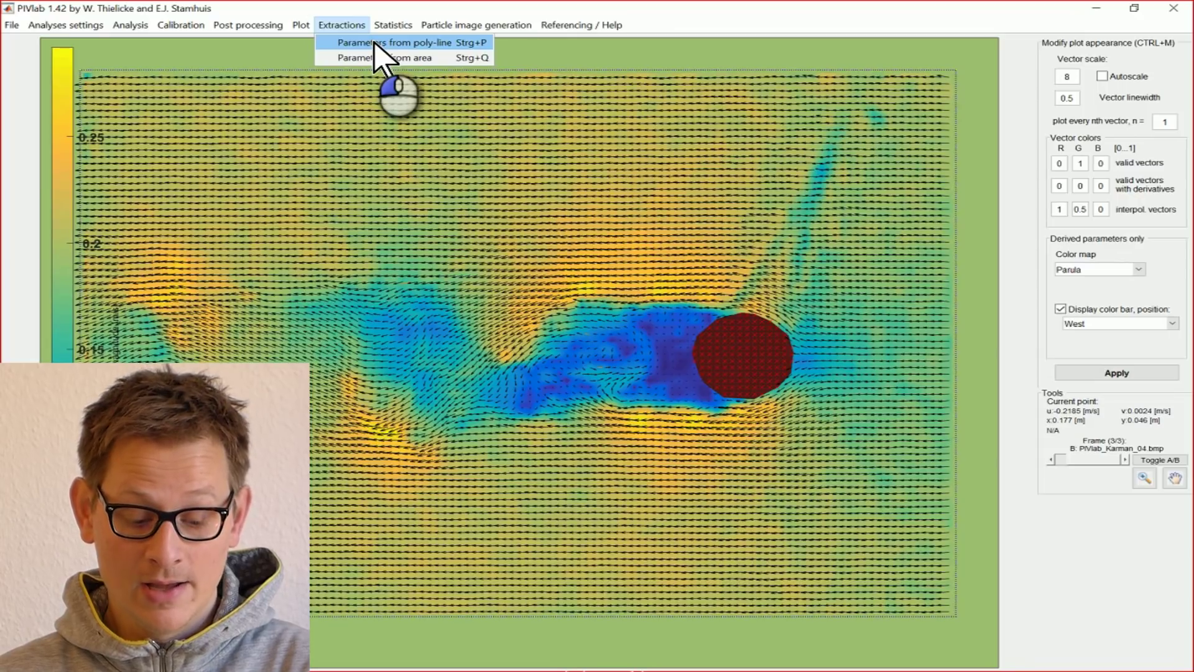
left_click(374, 42)
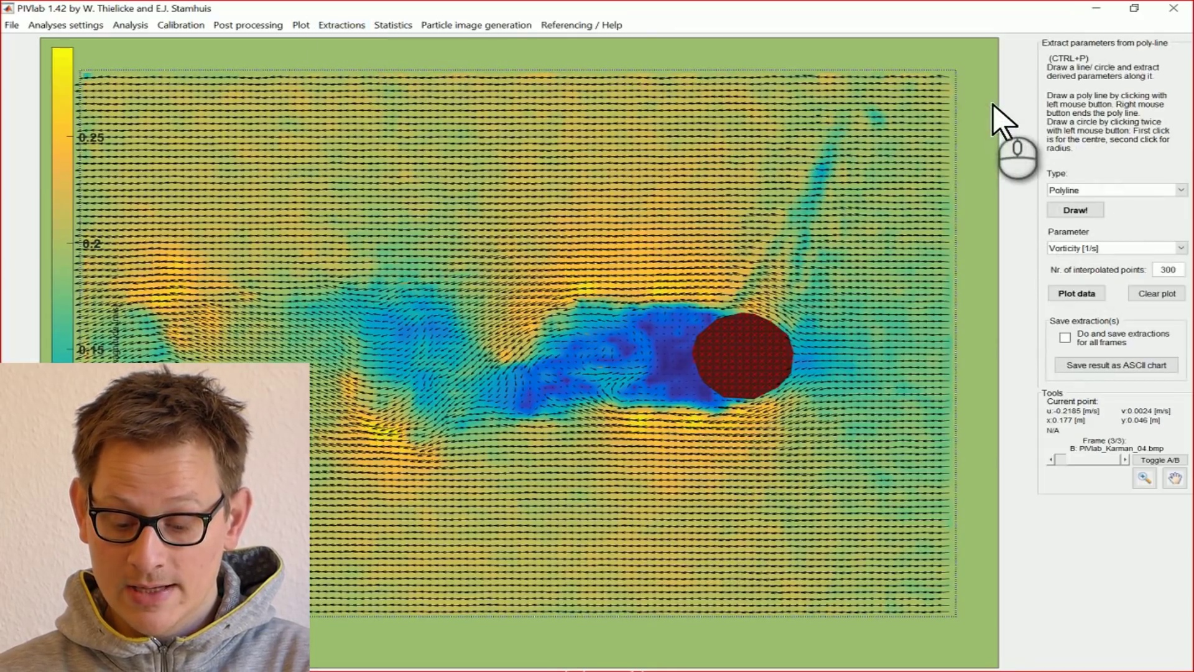
left_click(1074, 210)
left_click(656, 98)
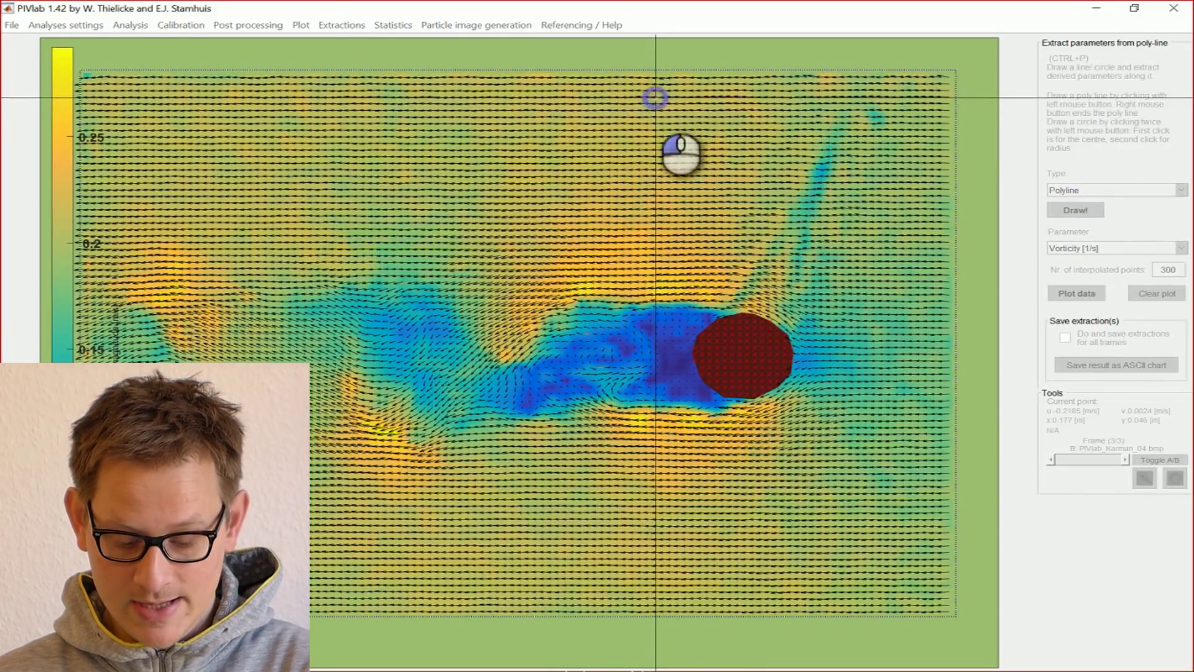
left_click(643, 592)
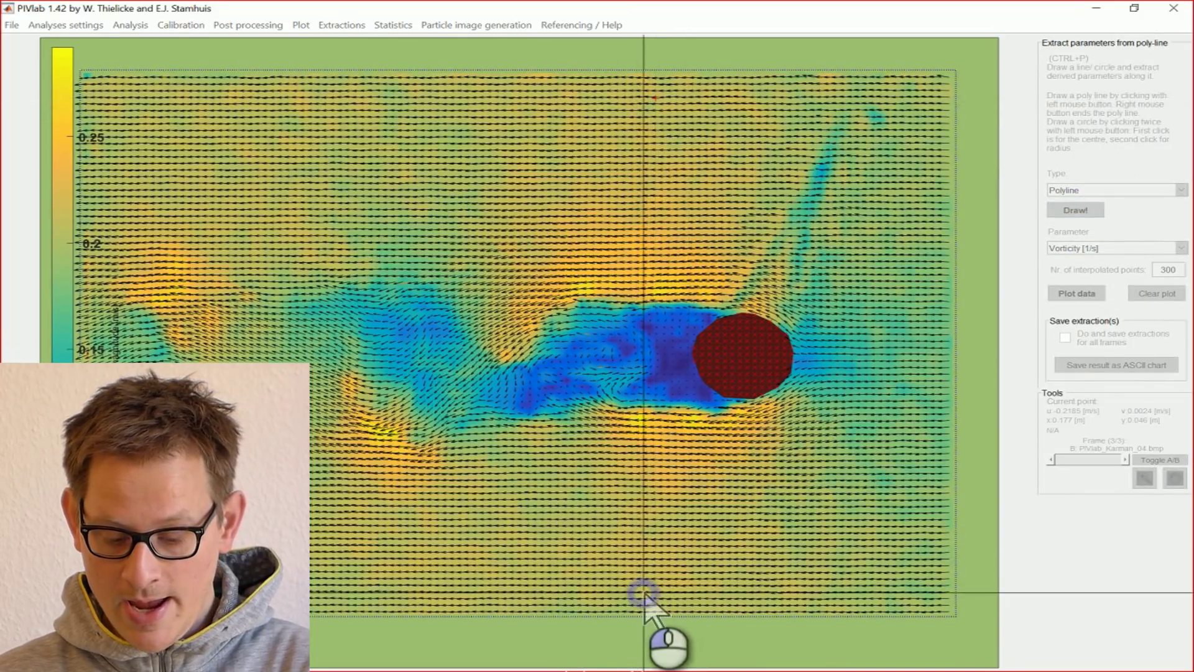
right_click(840, 208)
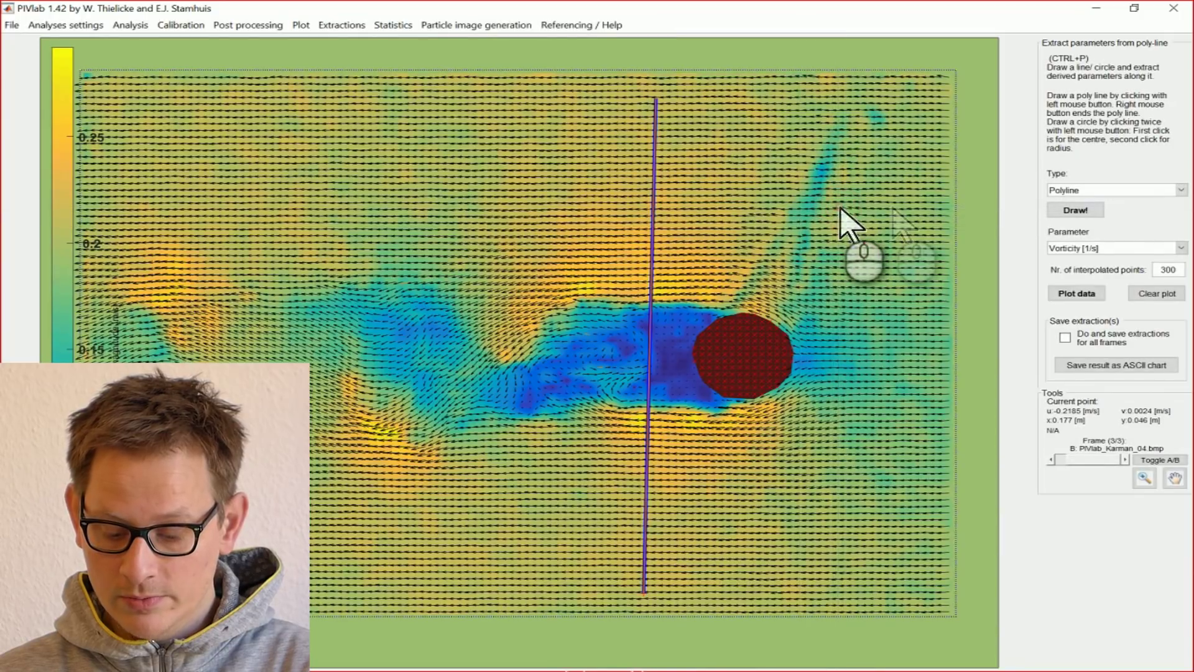
Step: Extract and plot the u component along the poly-line
left_click(1095, 248)
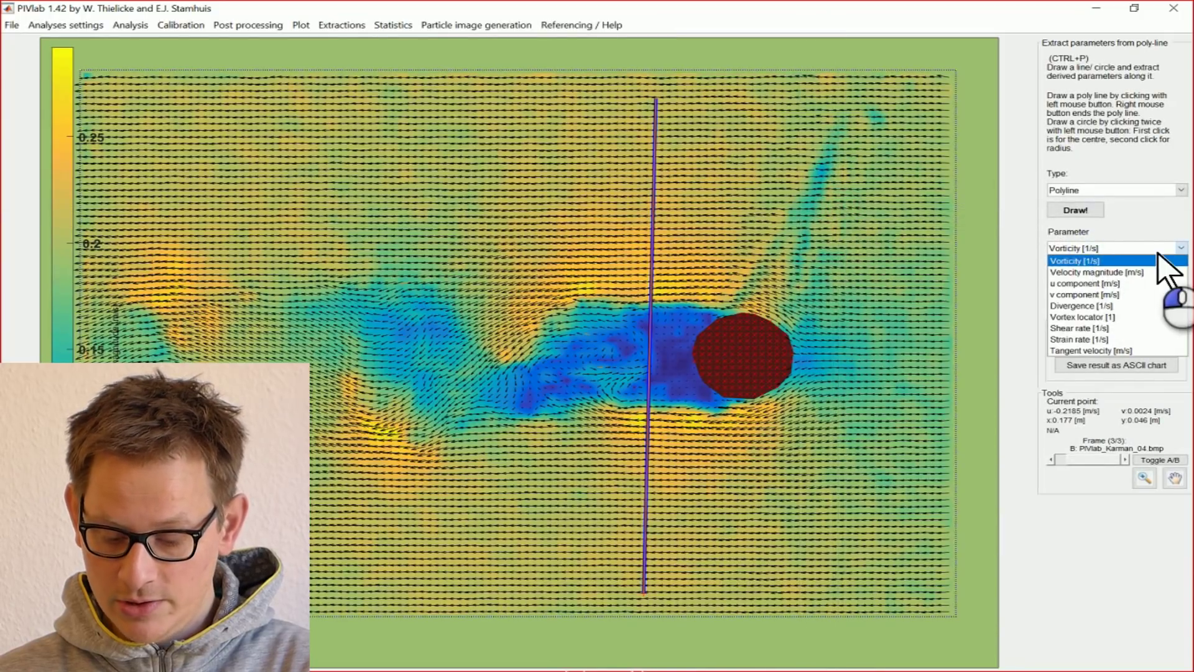
left_click(1139, 283)
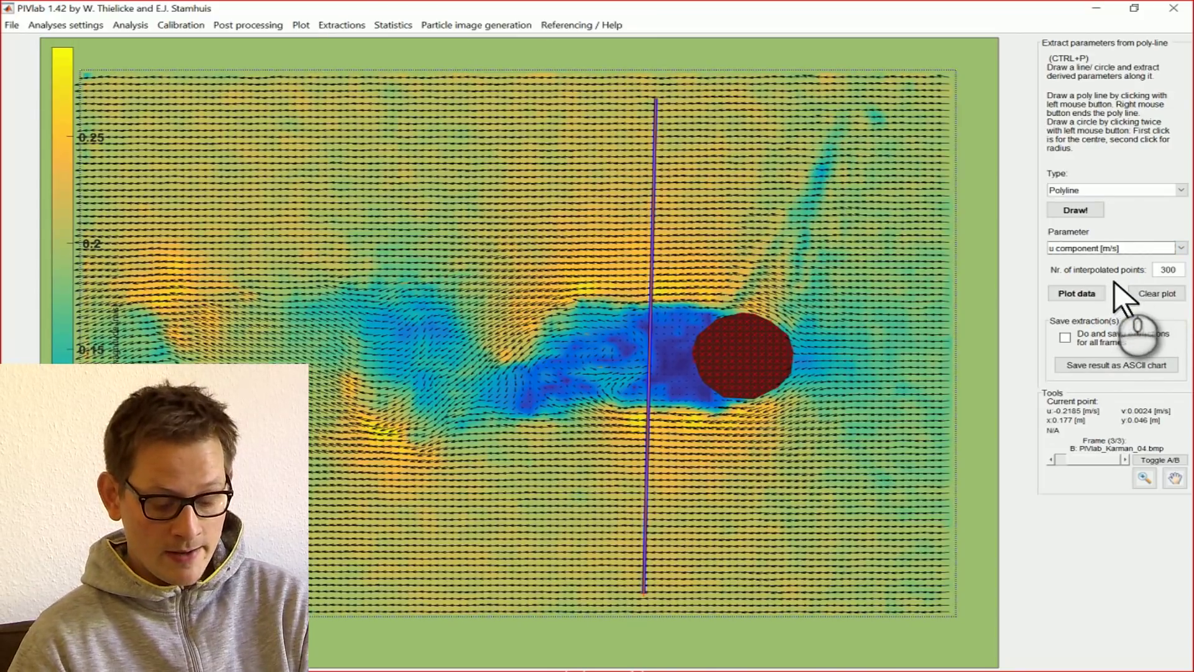
left_click(1087, 292)
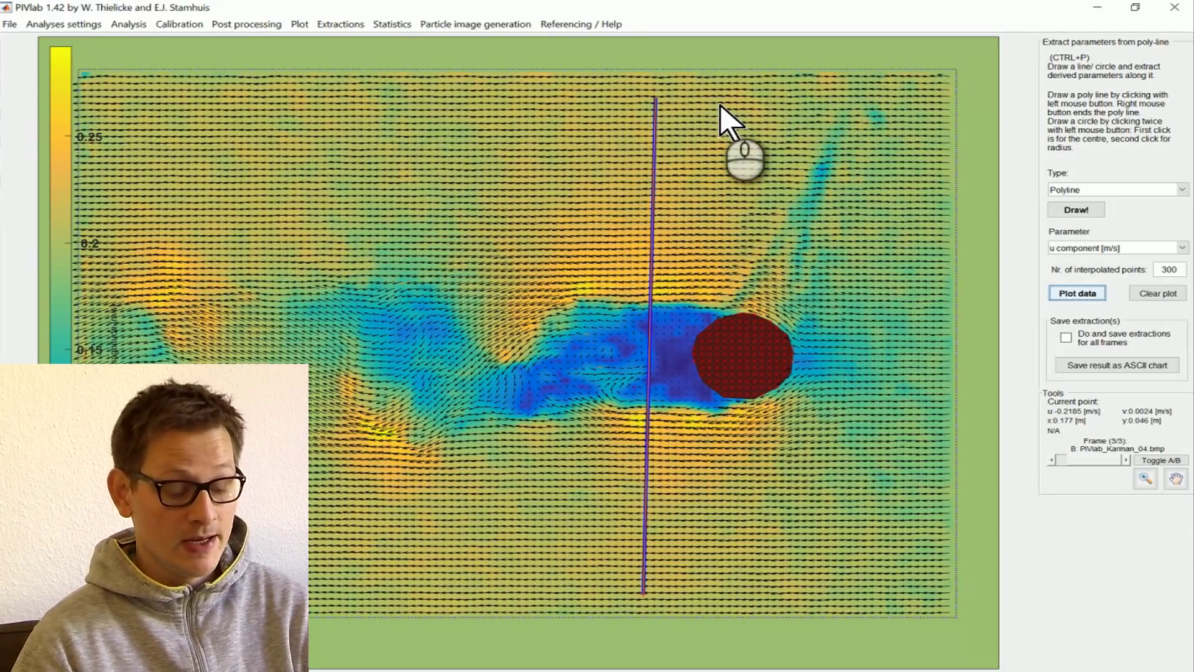
left_click(10, 23)
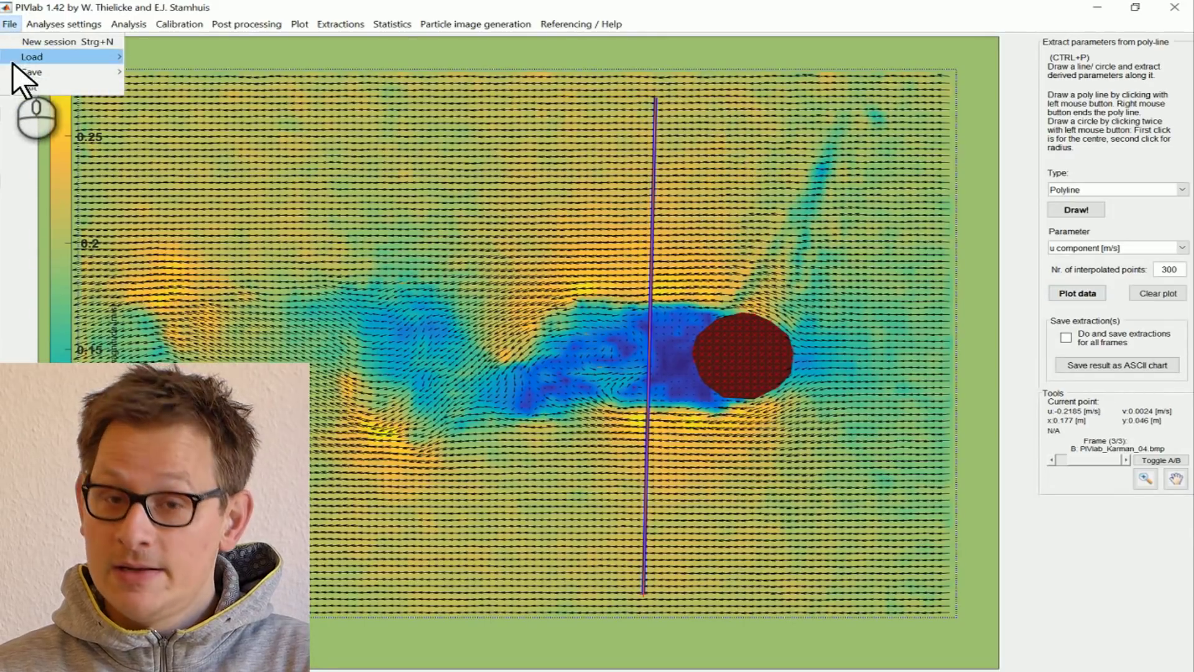
mouse_move(19, 72)
left_click(10, 24)
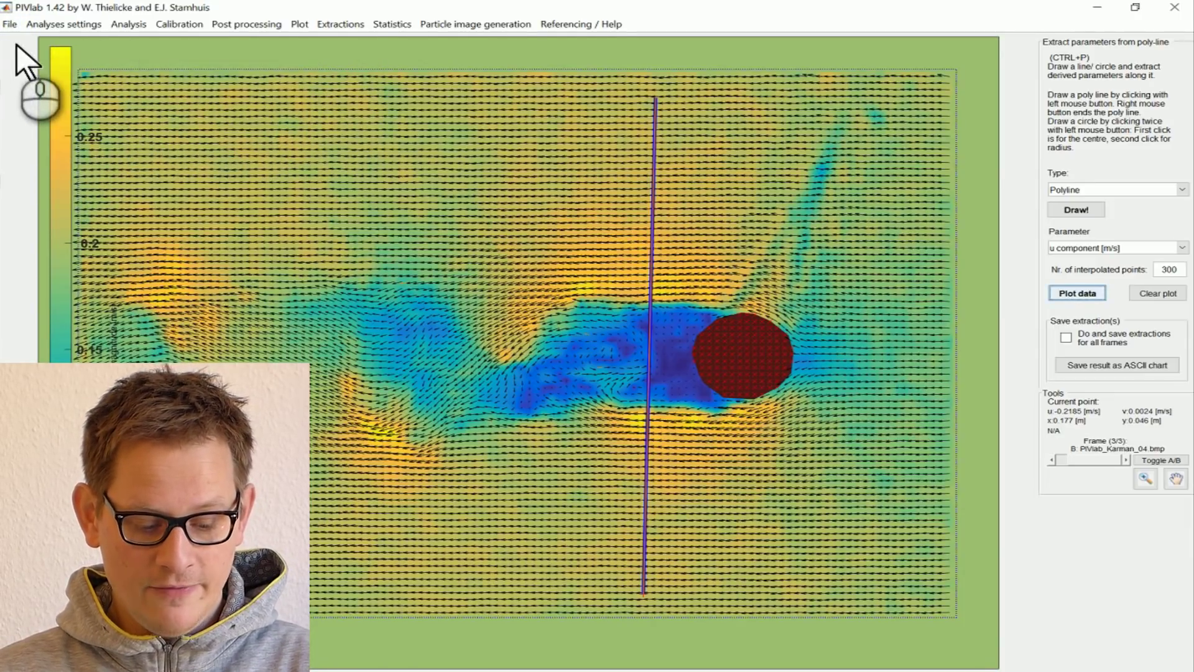
left_click(10, 24)
mouse_move(50, 76)
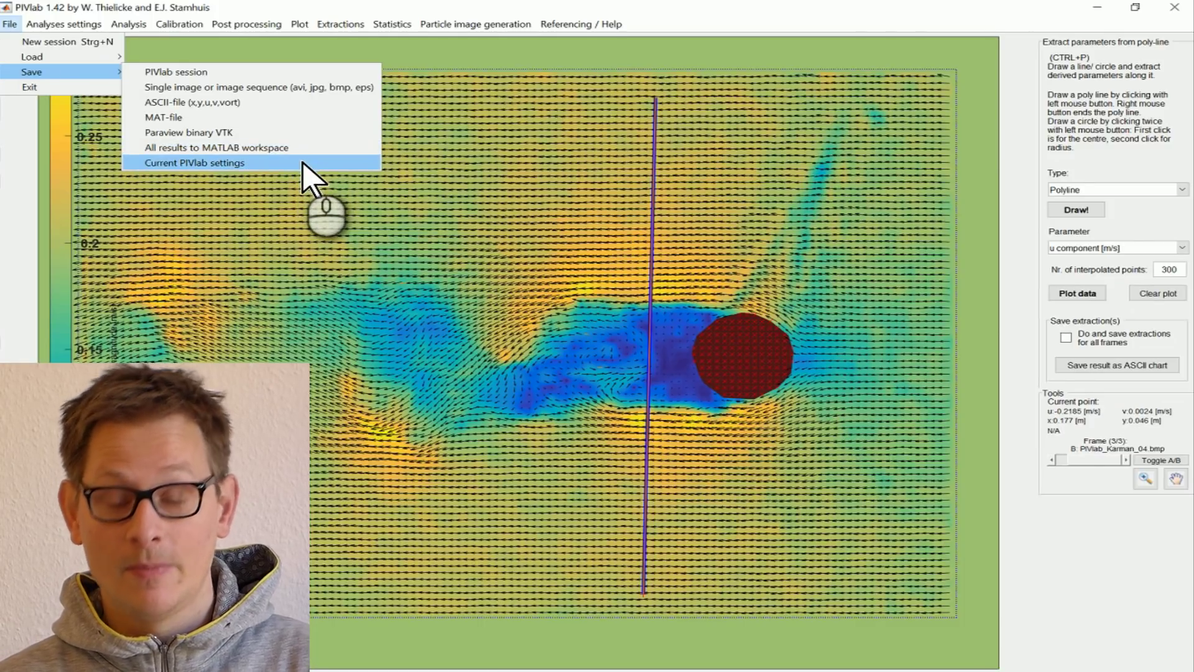
left_click(303, 163)
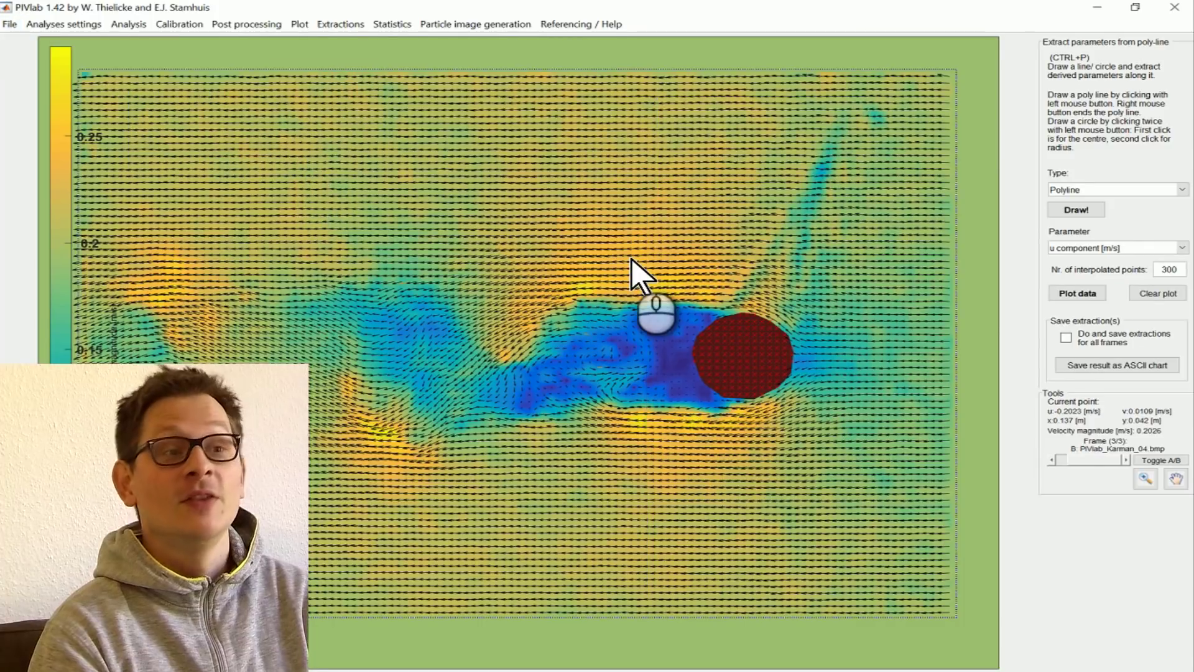